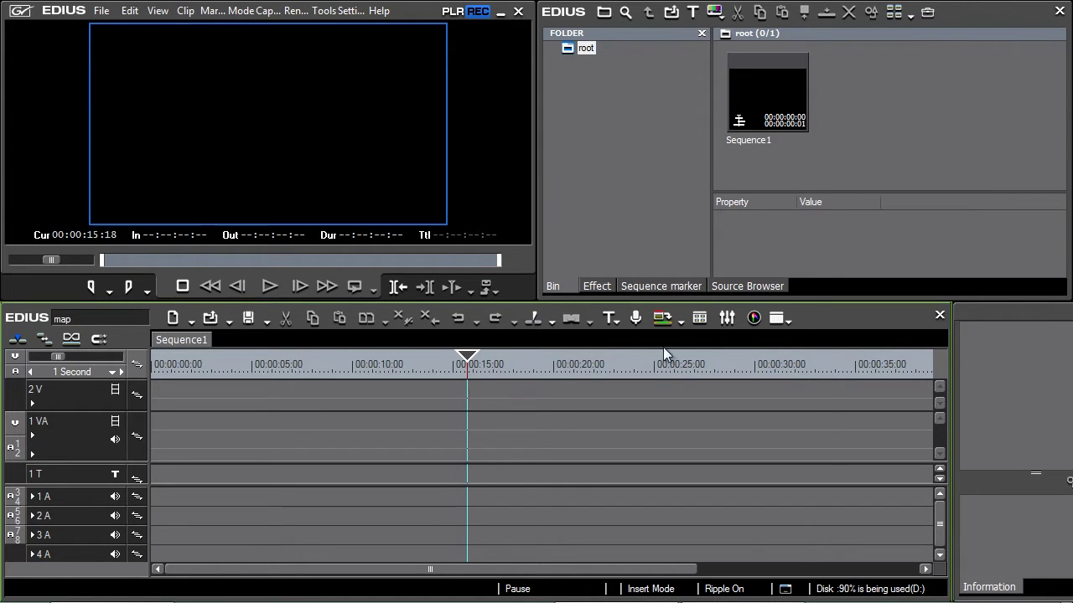
# Start a new VisTitle title from the timeline and draw an Image frame spanning the whole canvas
pyautogui.click(617, 318)
pyautogui.click(630, 482)
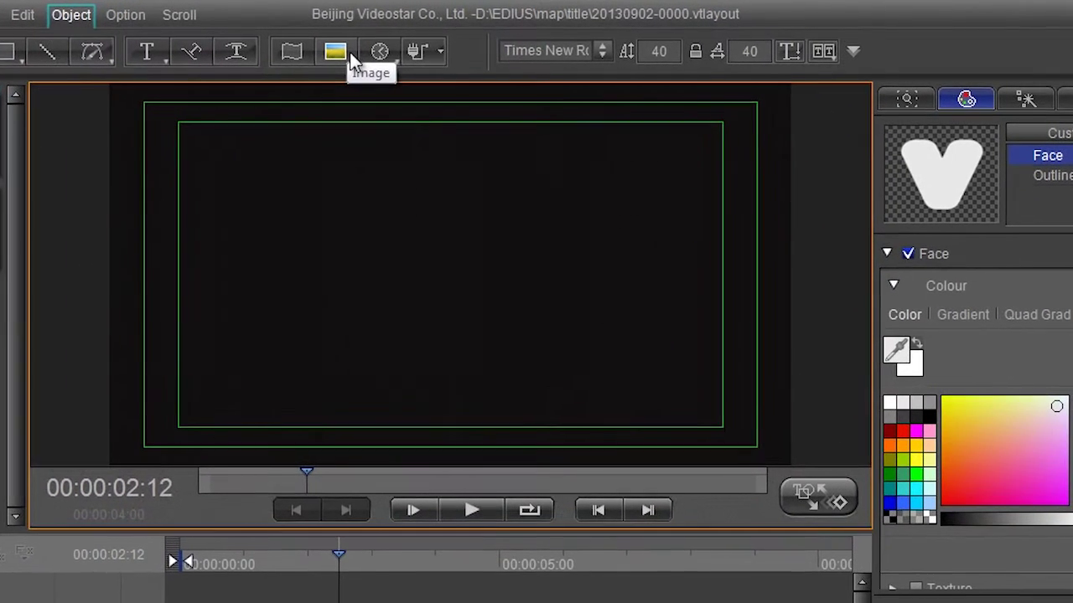
pyautogui.click(358, 50)
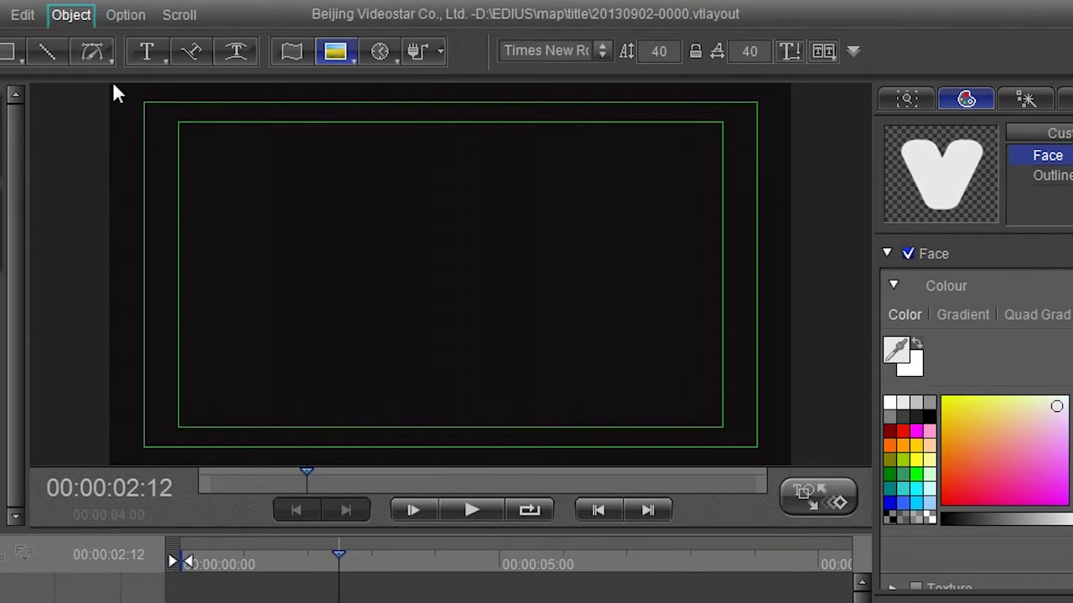
pyautogui.moveTo(114, 84); pyautogui.dragTo(794, 468)
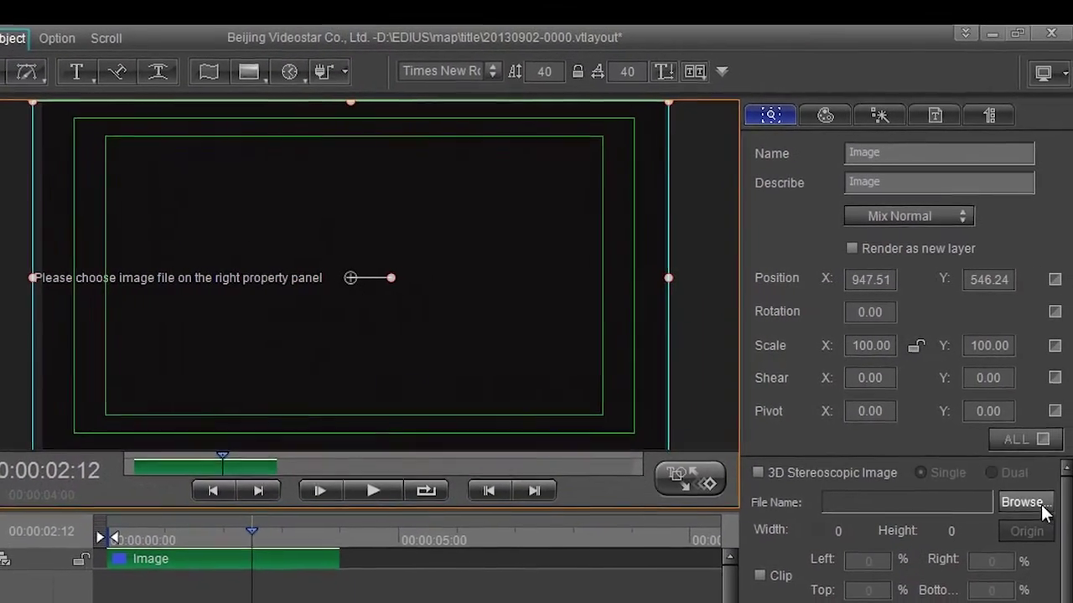
# Load the 1735×917 openstreetmap image into the frame and shift it slightly left to X 894.51
pyautogui.click(1042, 506)
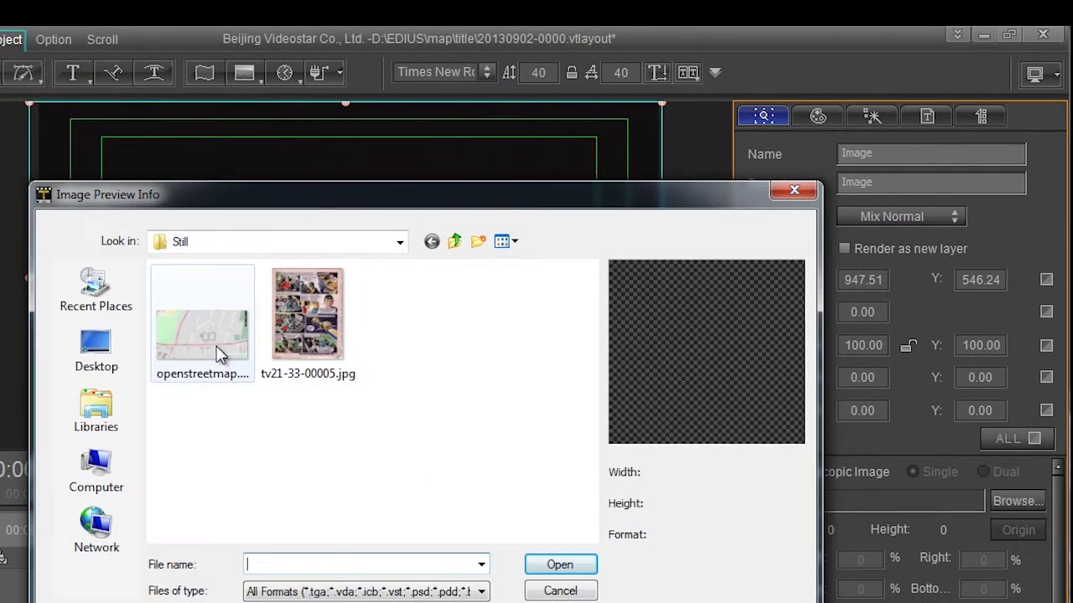
pyautogui.click(216, 352)
pyautogui.click(582, 567)
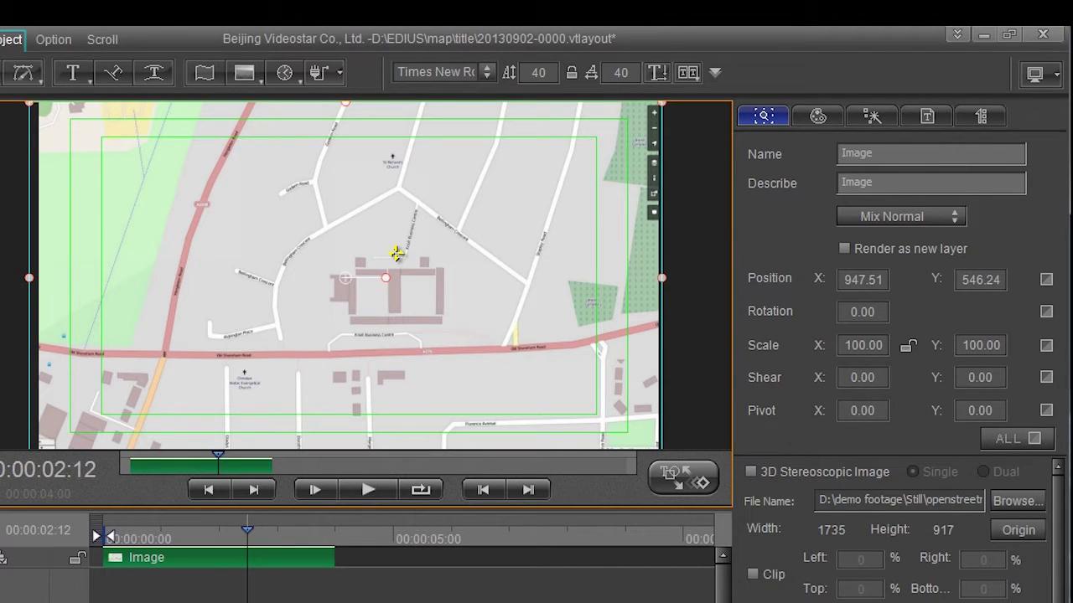
pyautogui.moveTo(396, 253); pyautogui.dragTo(379, 253)
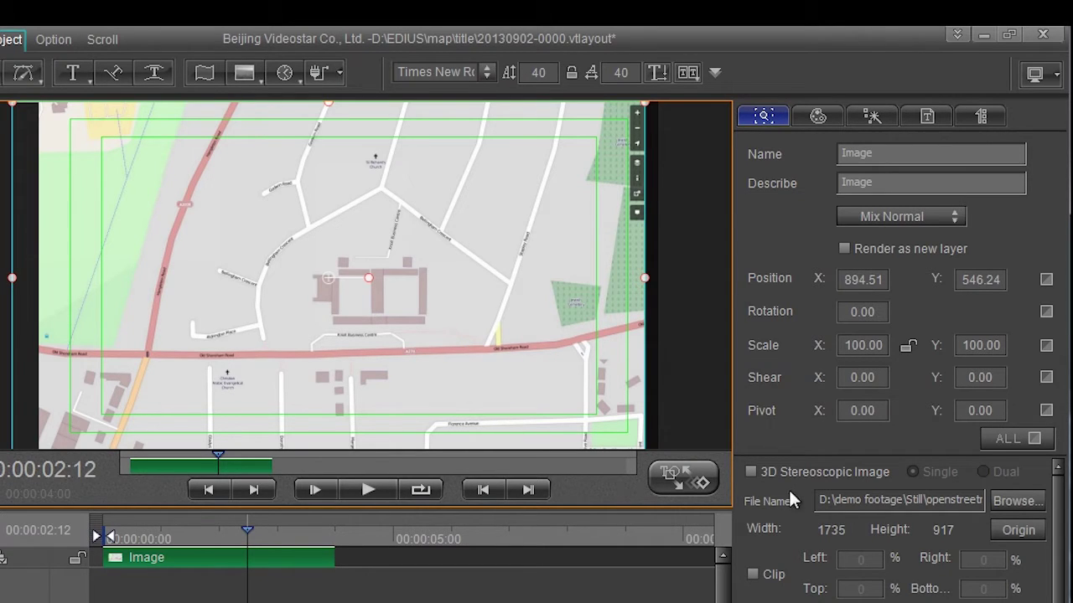
# Reset the map to Origin, then enlarge it to 118.01% and position it at 992.71, 542.06
pyautogui.click(1018, 530)
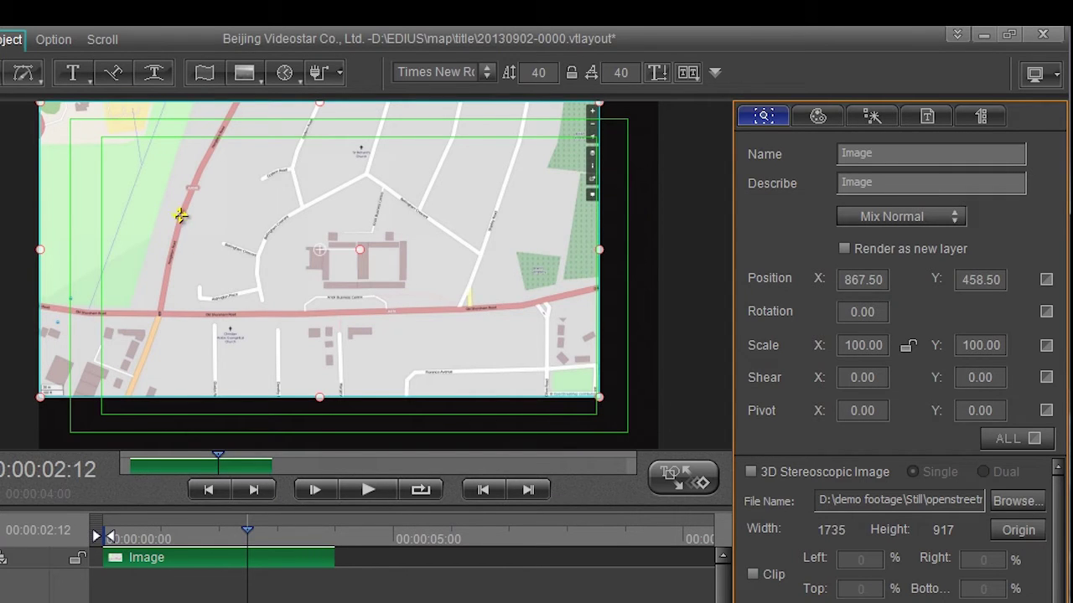
pyautogui.moveTo(184, 216); pyautogui.dragTo(210, 233)
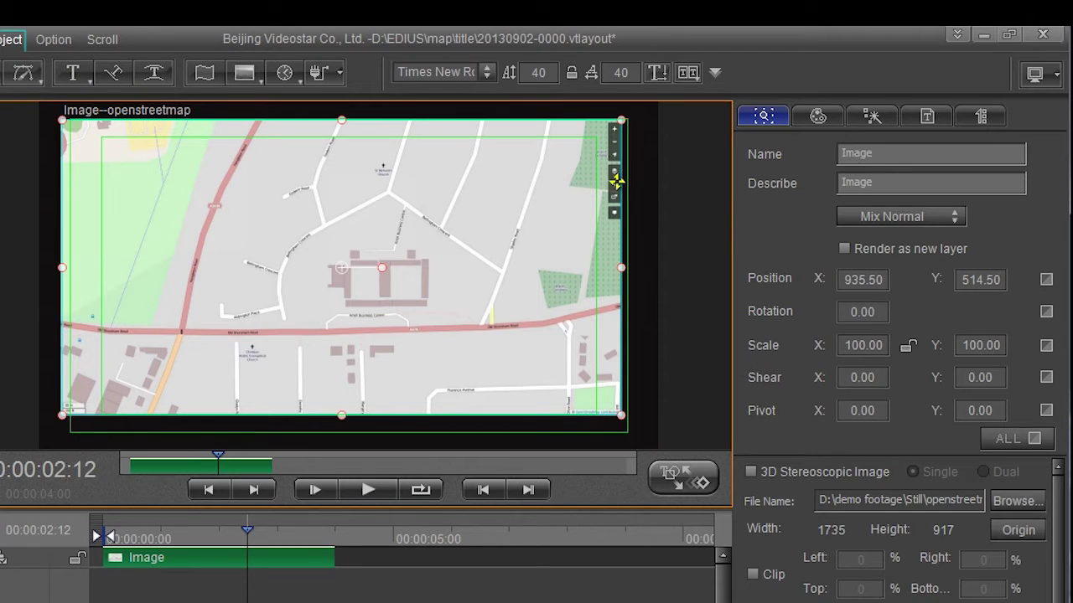
pyautogui.moveTo(373, 233); pyautogui.dragTo(352, 215)
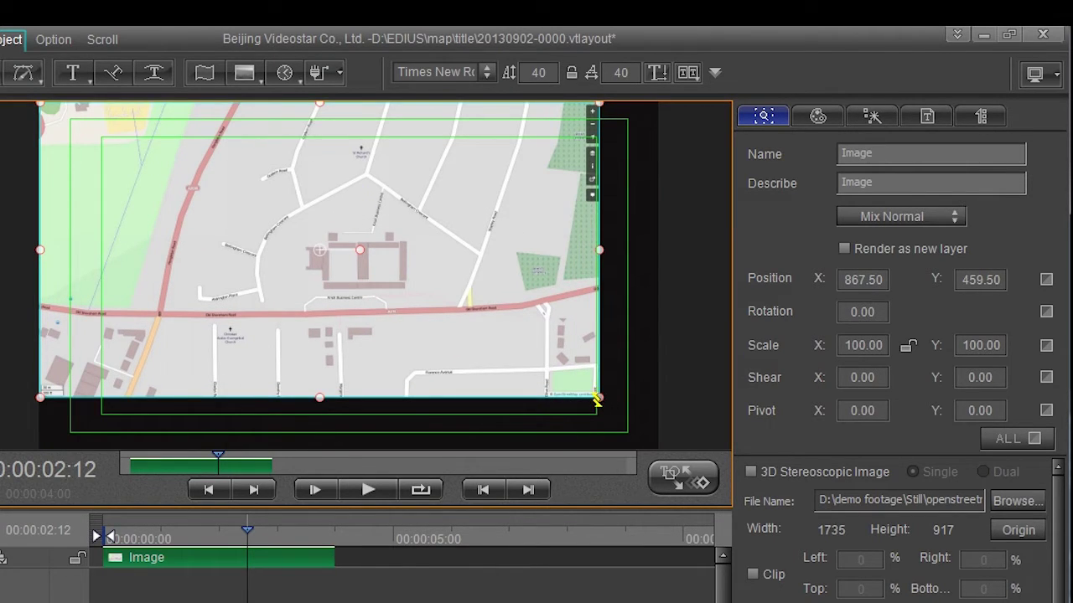
pyautogui.moveTo(596, 400); pyautogui.dragTo(673, 448)
pyautogui.press('Left')
pyautogui.press('Left')
pyautogui.press('Left')
pyautogui.press('Left')
pyautogui.press('Left')
pyautogui.press('Left')
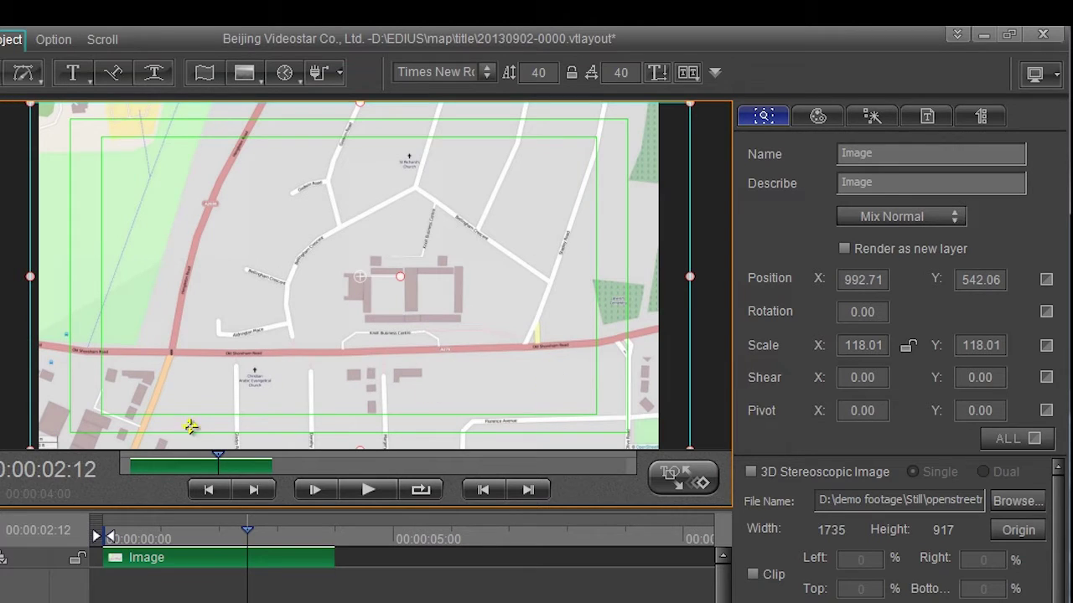
pyautogui.press('Home')
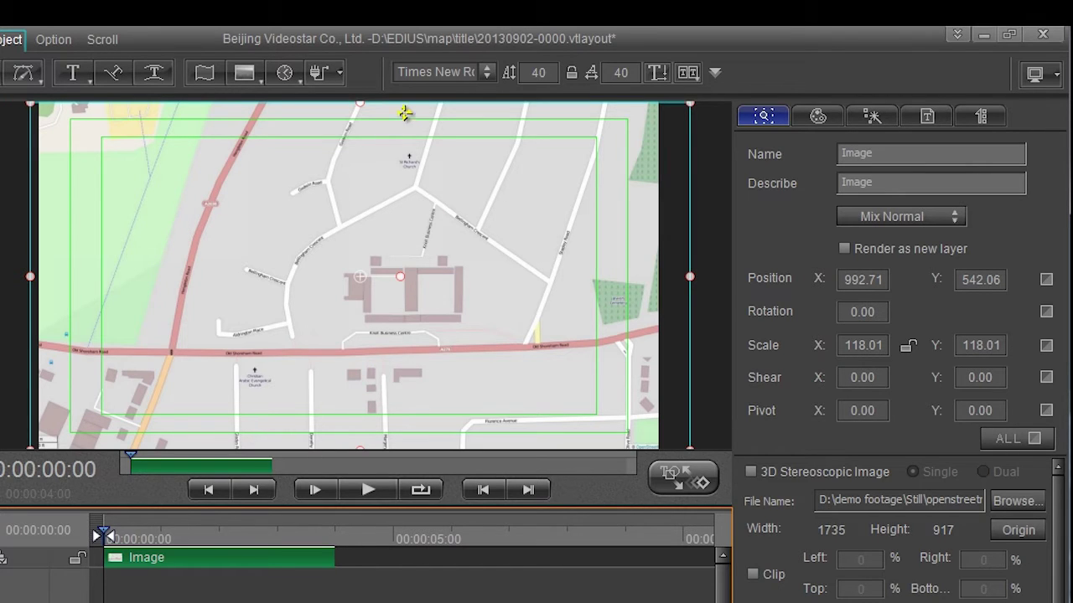
# Open the 2D Stroke Animation plug-in with 'Use low layer image as background' enabled to show the map
pyautogui.click(340, 72)
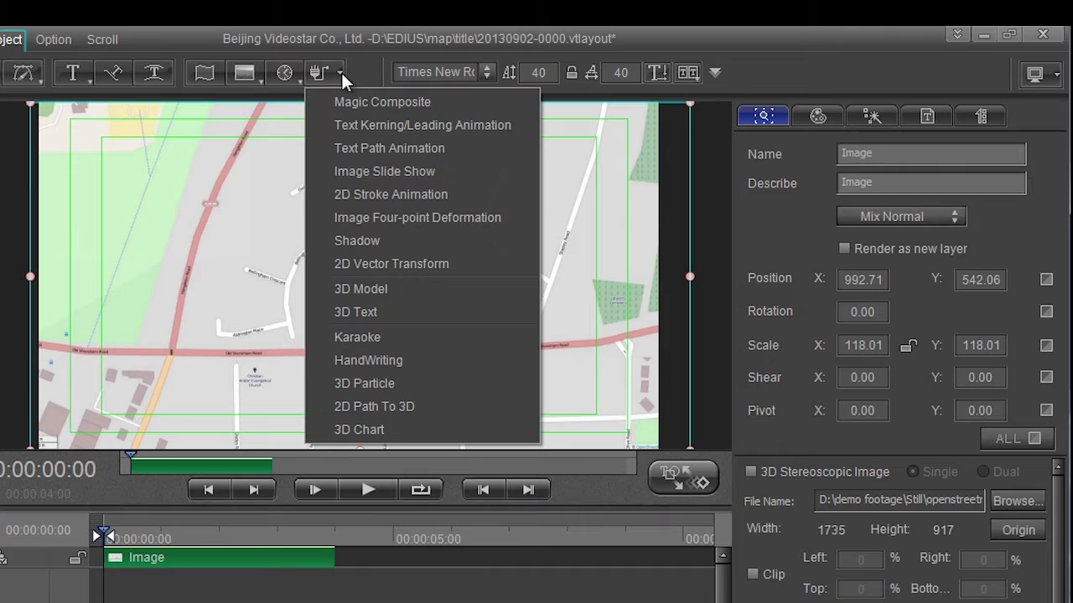
pyautogui.click(394, 194)
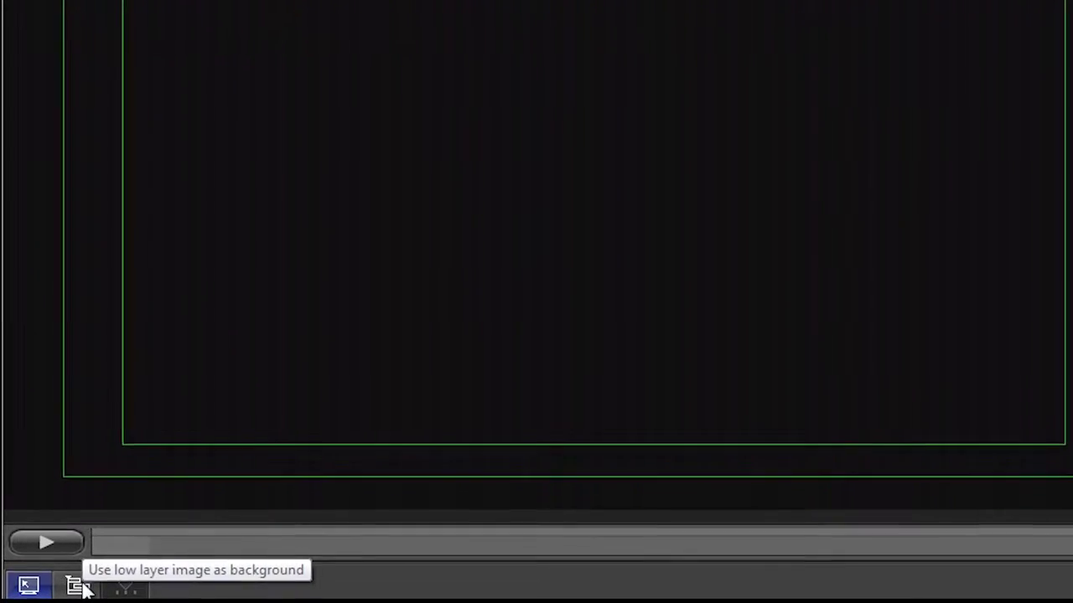
pyautogui.click(78, 586)
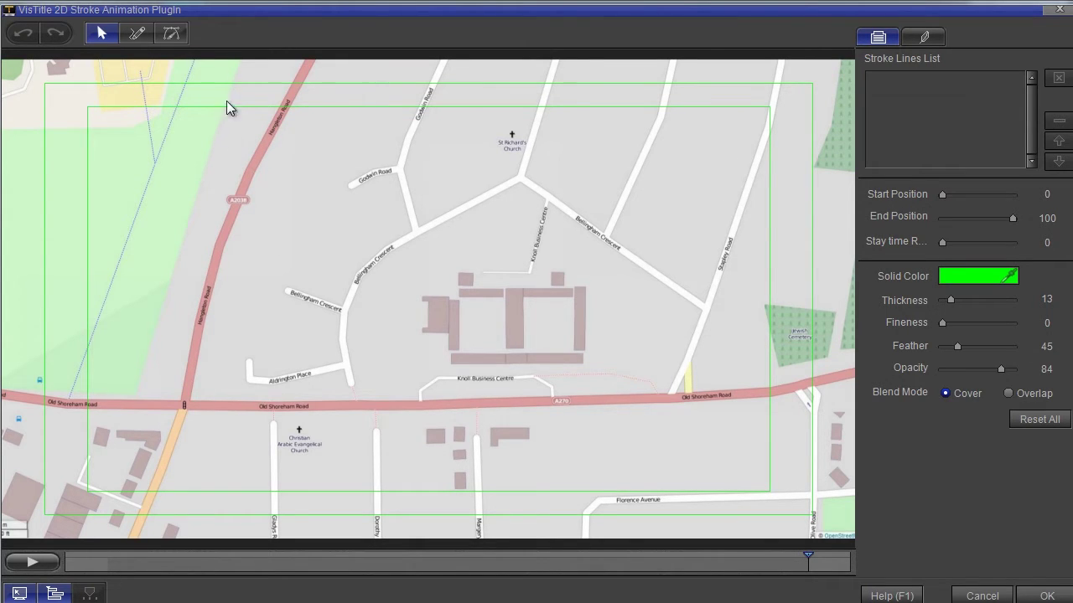
# Draw a Bezier stroke along Hangleton, Old Shoreham and Stanley Roads and Bellingham Crescent, then north
pyautogui.click(177, 35)
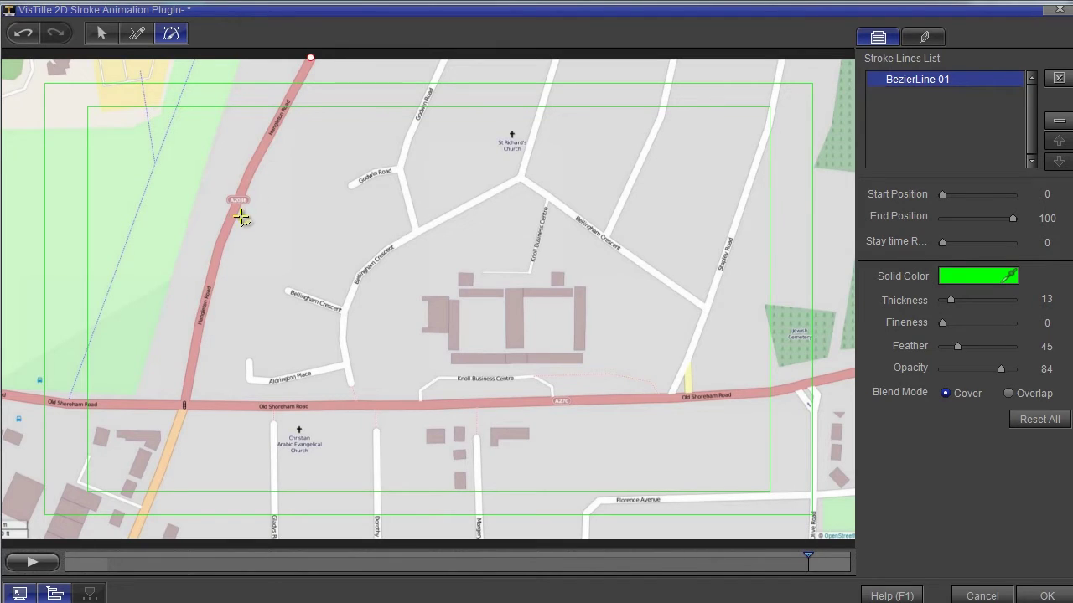
pyautogui.click(220, 241)
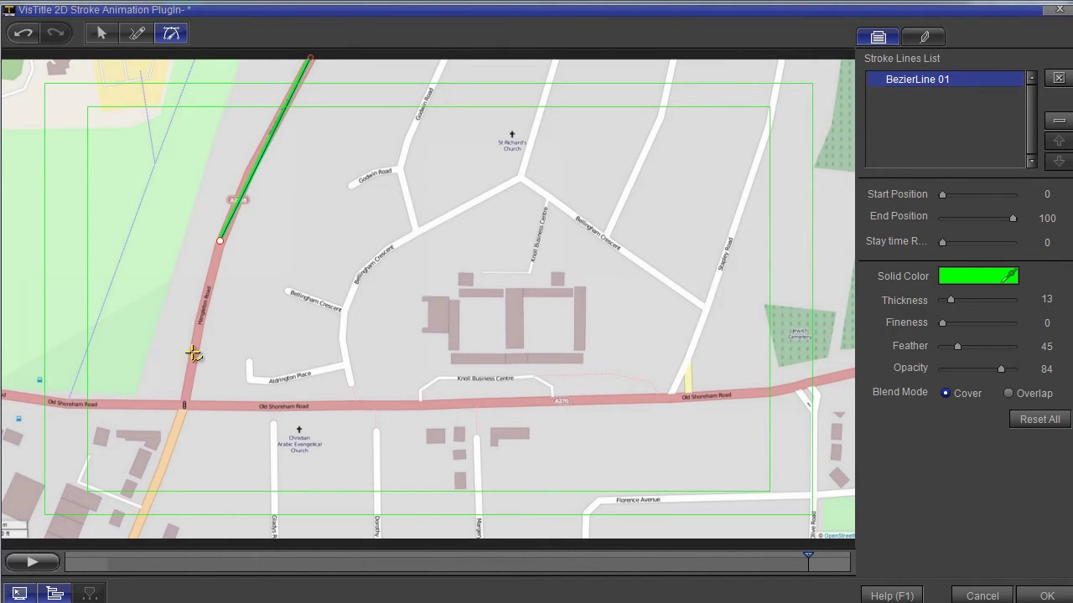
pyautogui.click(185, 406)
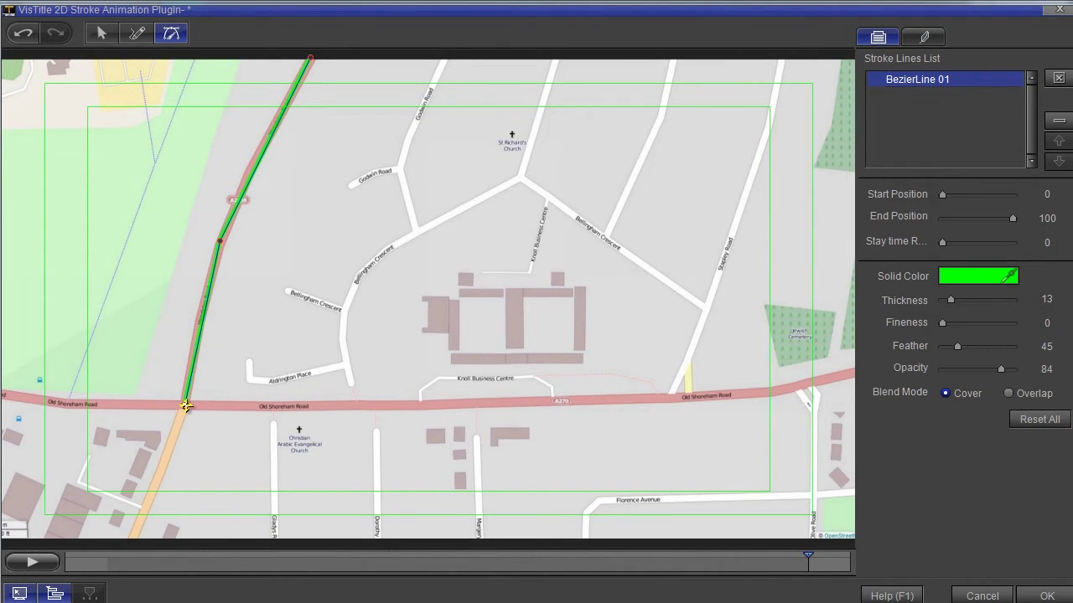
pyautogui.click(672, 400)
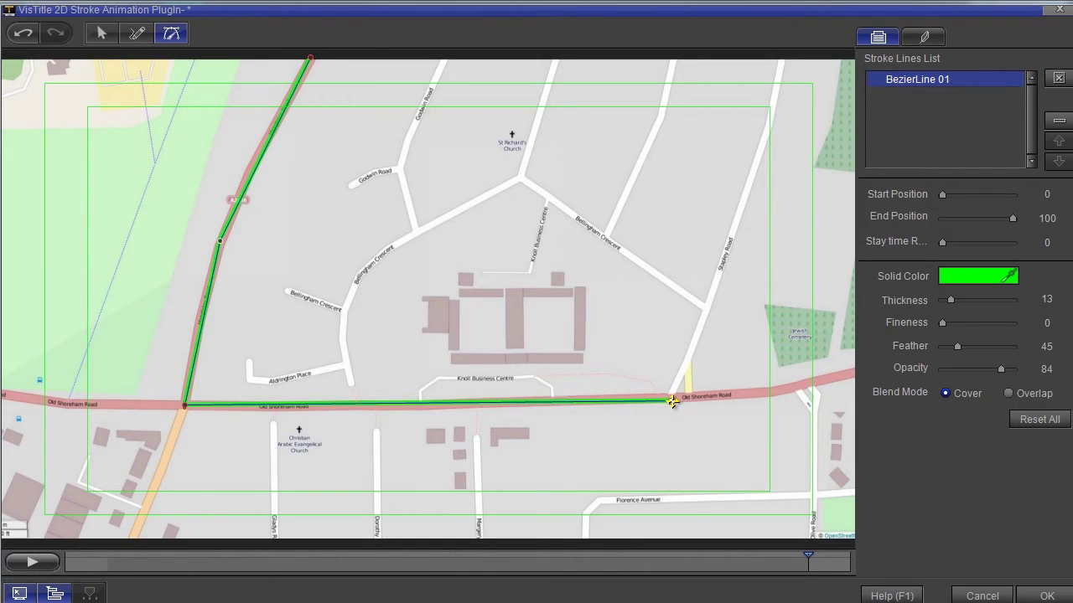
pyautogui.click(705, 309)
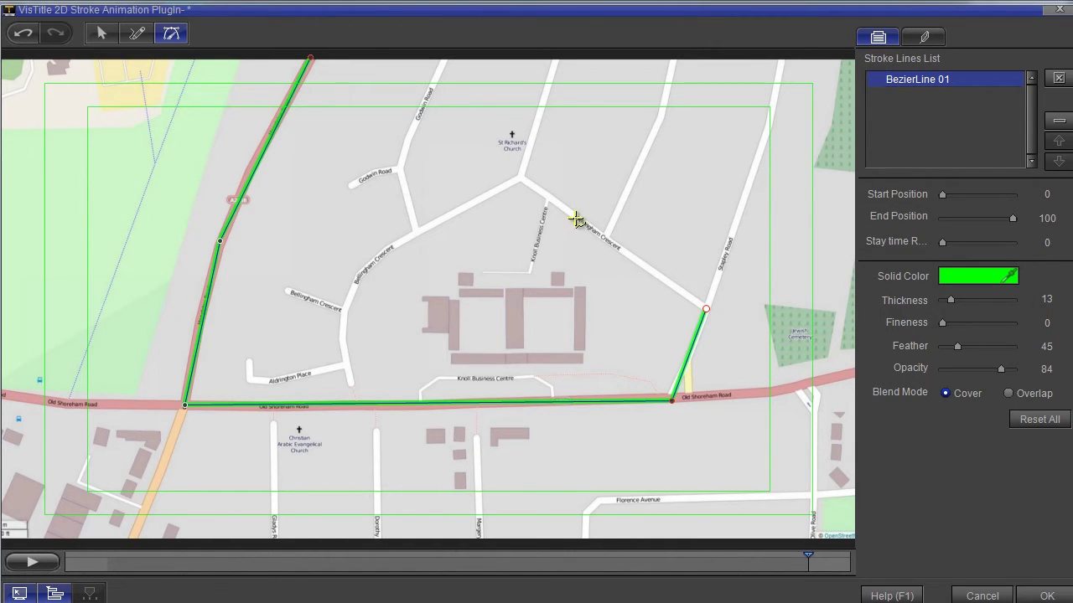
pyautogui.click(546, 196)
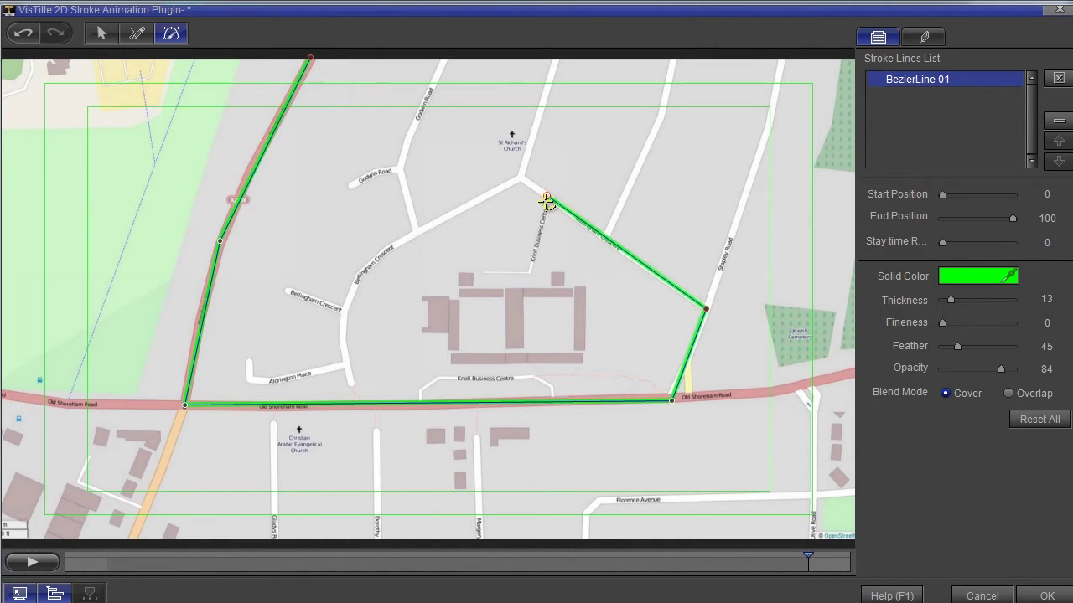
pyautogui.click(528, 279)
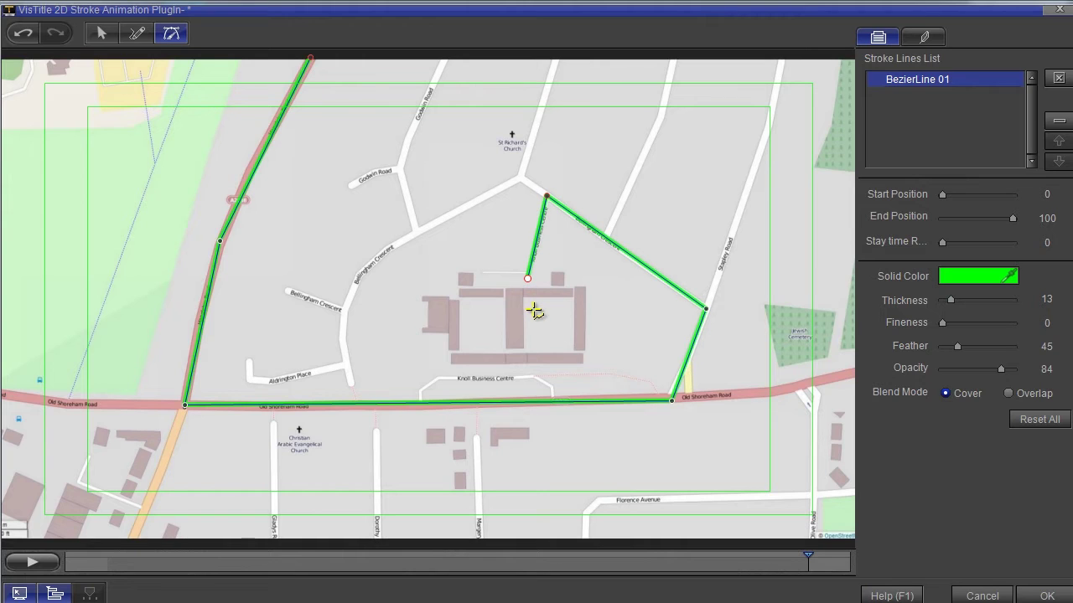
pyautogui.click(533, 308)
pyautogui.click(575, 307)
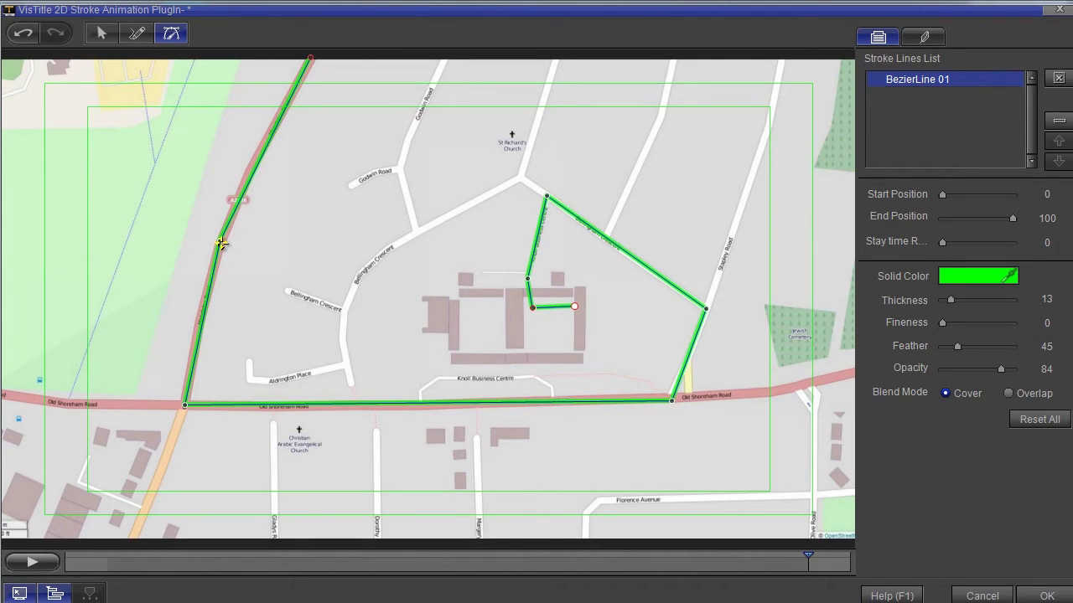
pyautogui.click(466, 106)
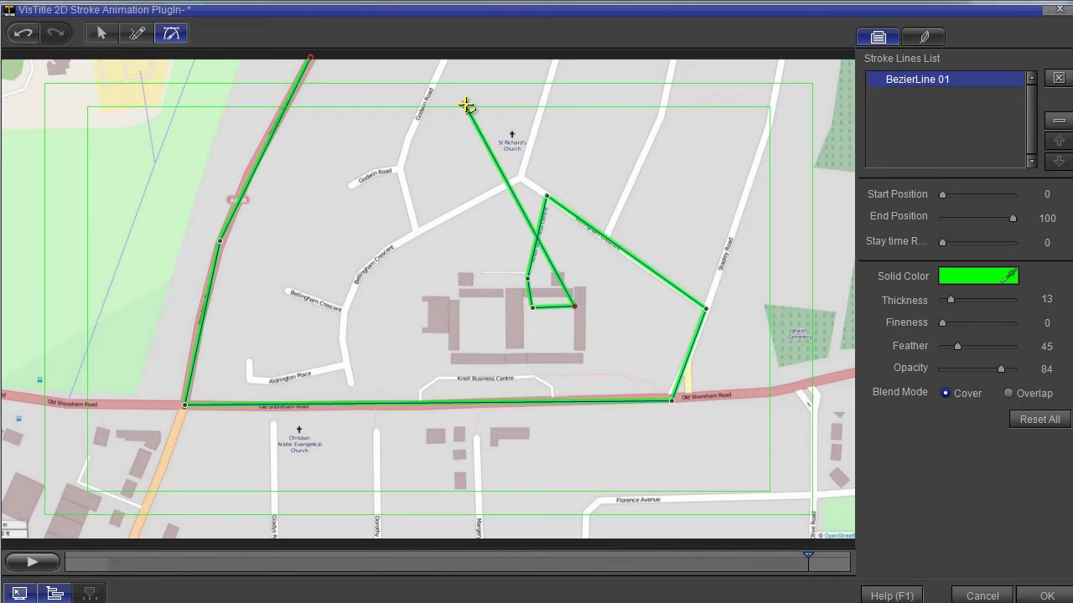
# Finish the stroke and delete its end nodes, removing the detour toward St Richard's Church
pyautogui.moveTo(466, 106)
pyautogui.mouseDown()
pyautogui.moveTo(414, 168)
pyautogui.moveTo(407, 196)
pyautogui.moveTo(347, 246)
pyautogui.moveTo(323, 243)
pyautogui.mouseUp()
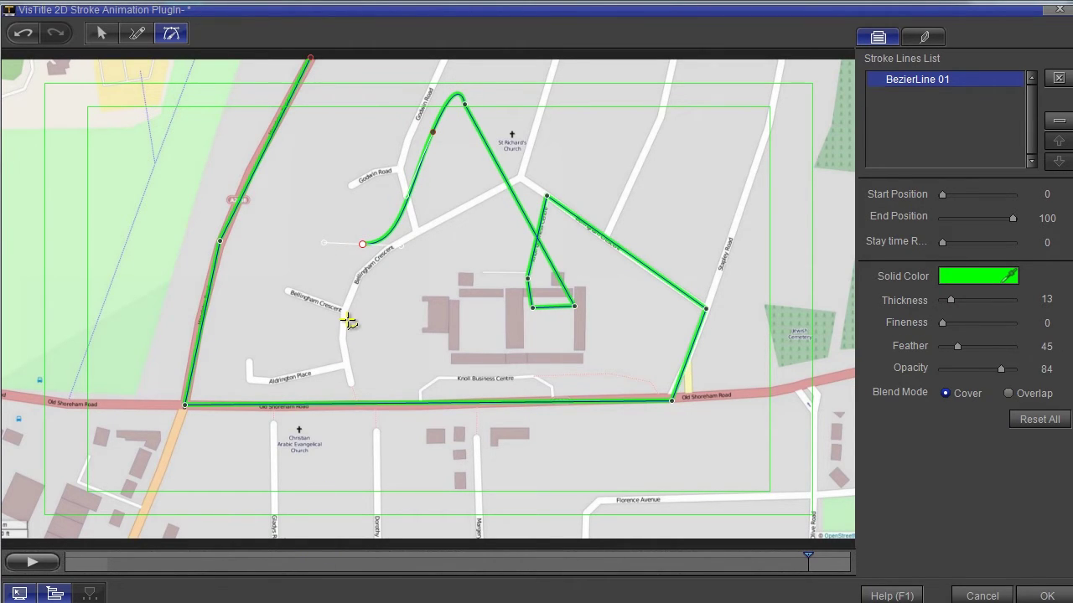
pyautogui.rightClick(438, 248)
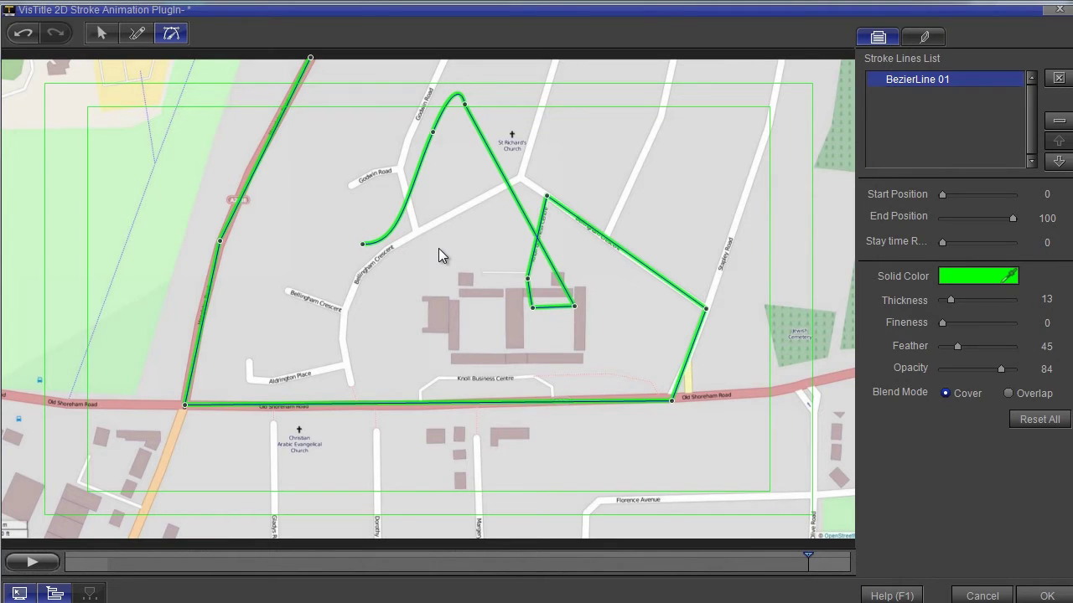
pyautogui.click(362, 243)
pyautogui.rightClick(362, 243)
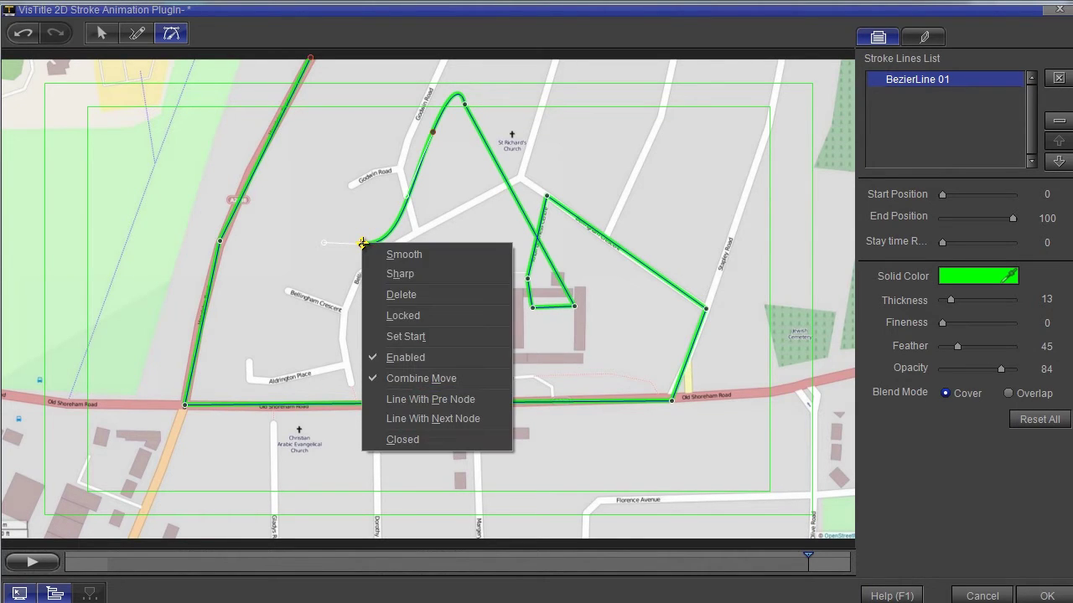
pyautogui.click(409, 294)
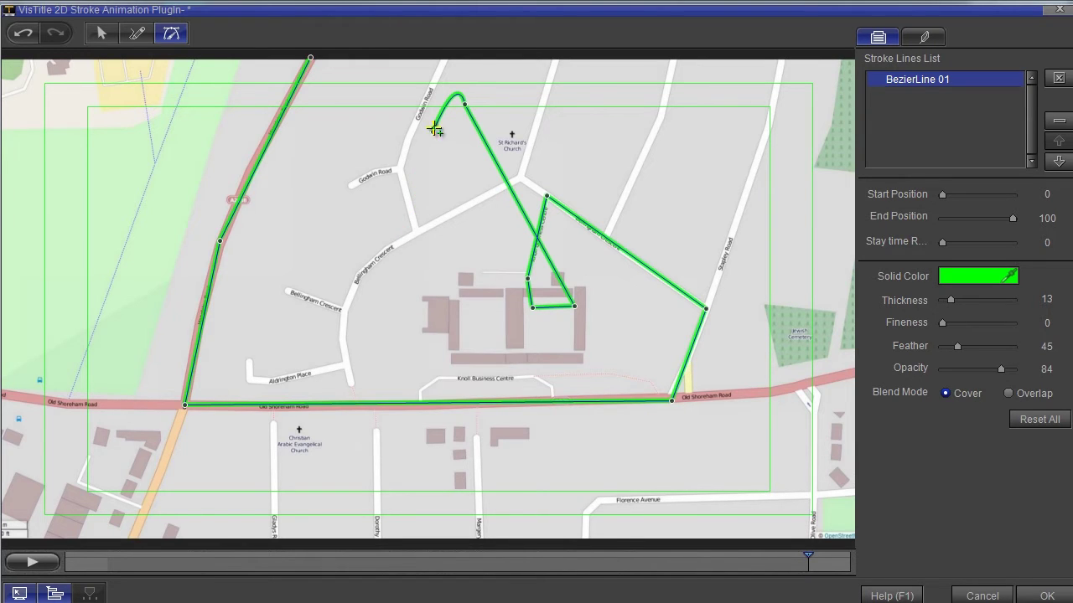
pyautogui.rightClick(434, 132)
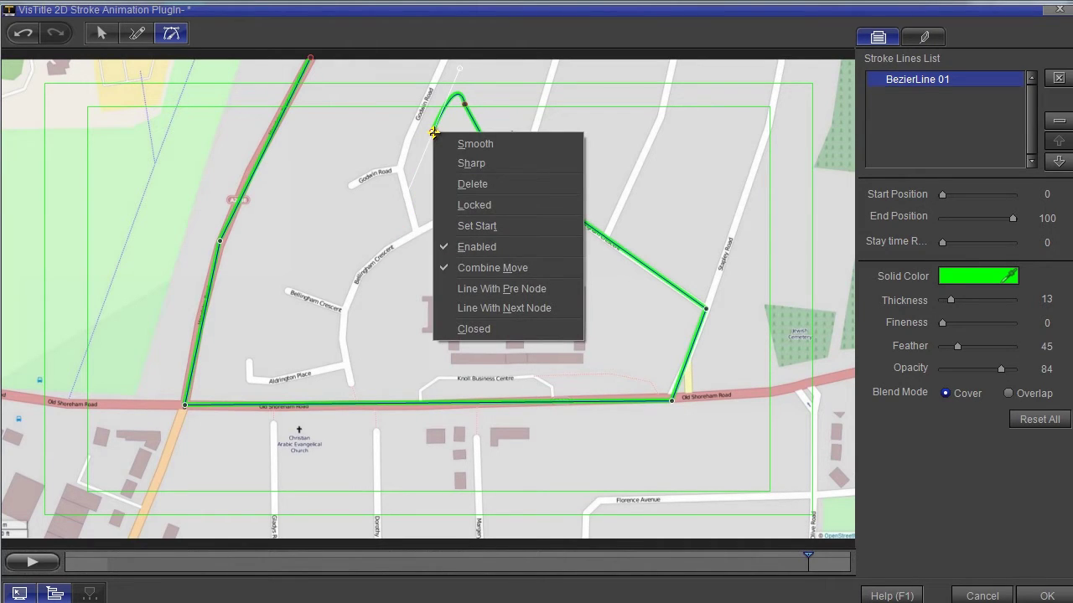
pyautogui.click(457, 184)
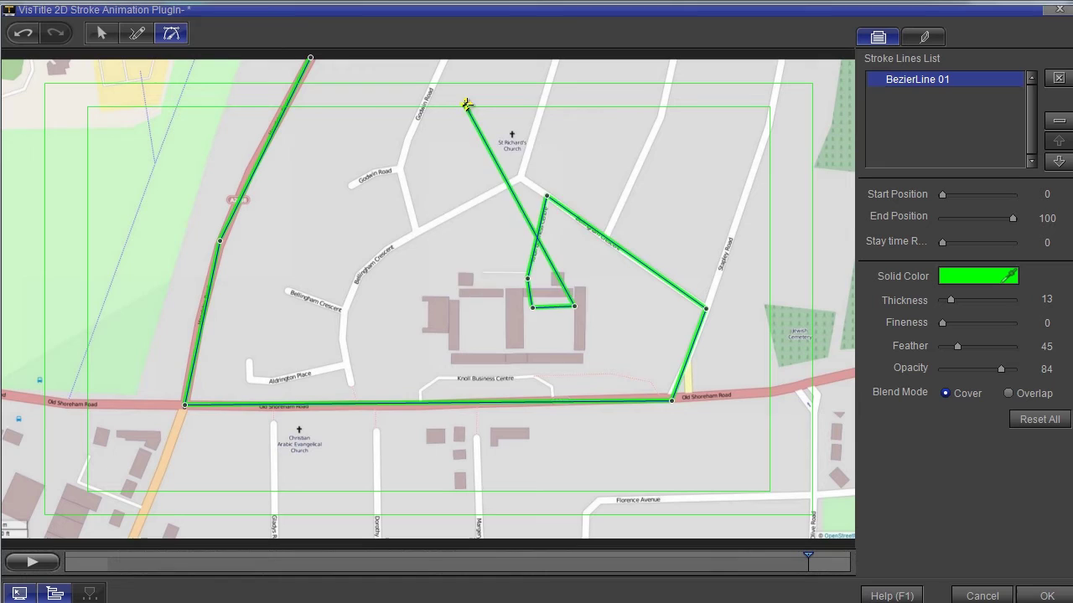
pyautogui.rightClick(466, 103)
pyautogui.click(498, 159)
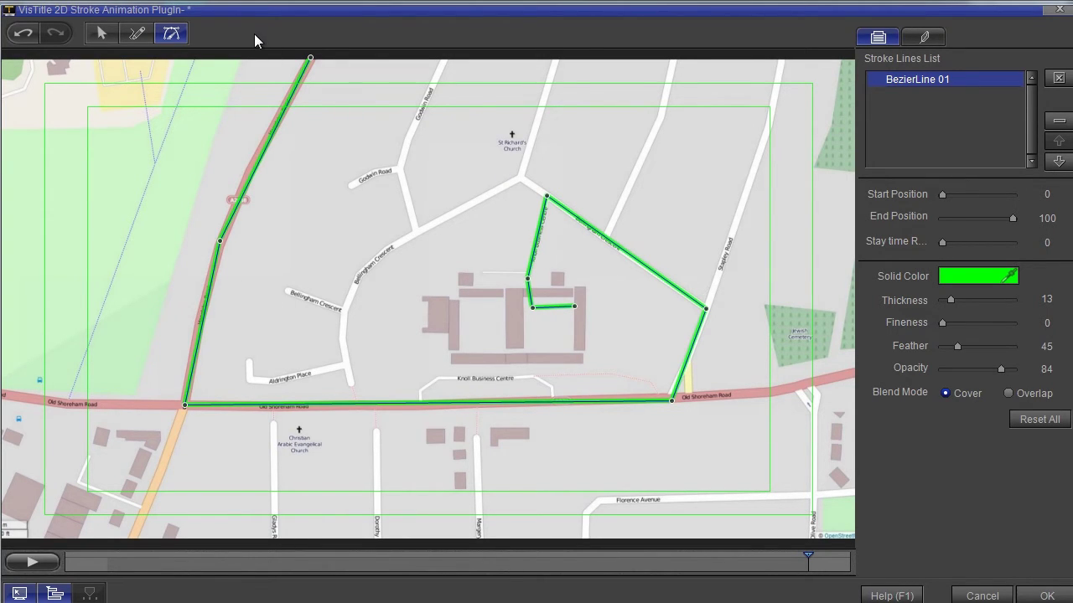
# Add a Smooth node on the left leg and adjust its handles to follow the curved road
pyautogui.click(219, 241)
pyautogui.rightClick(221, 242)
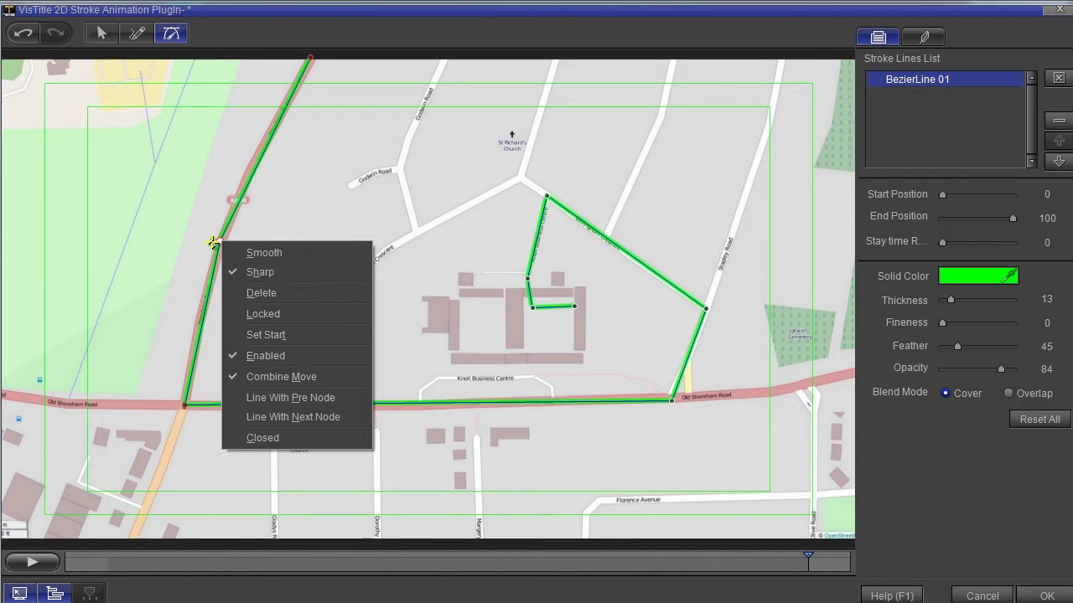
pyautogui.click(254, 252)
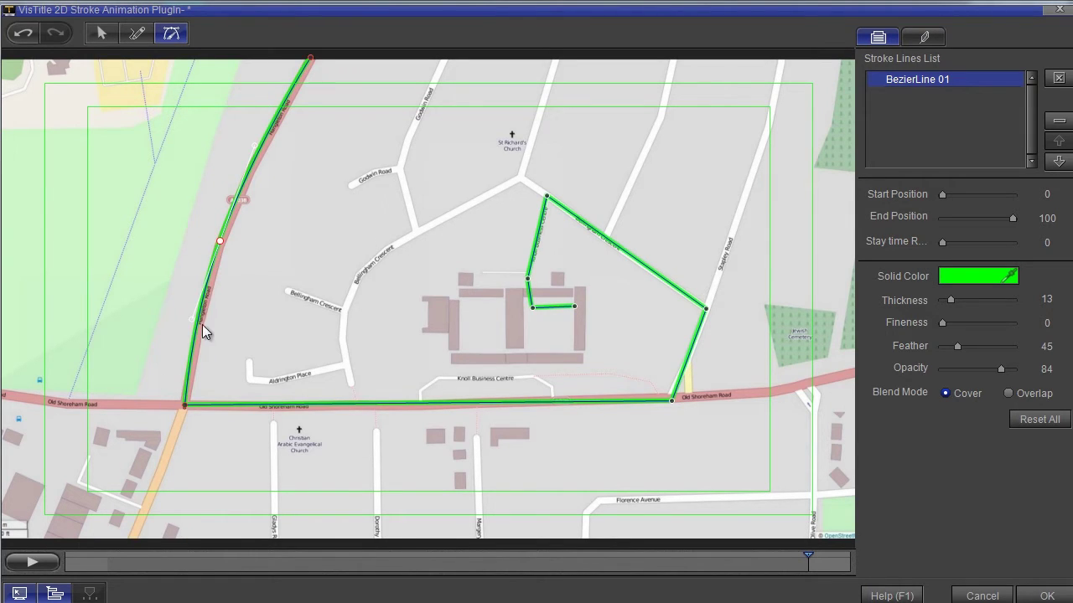
pyautogui.moveTo(192, 322); pyautogui.dragTo(196, 320)
pyautogui.moveTo(220, 243); pyautogui.dragTo(222, 239)
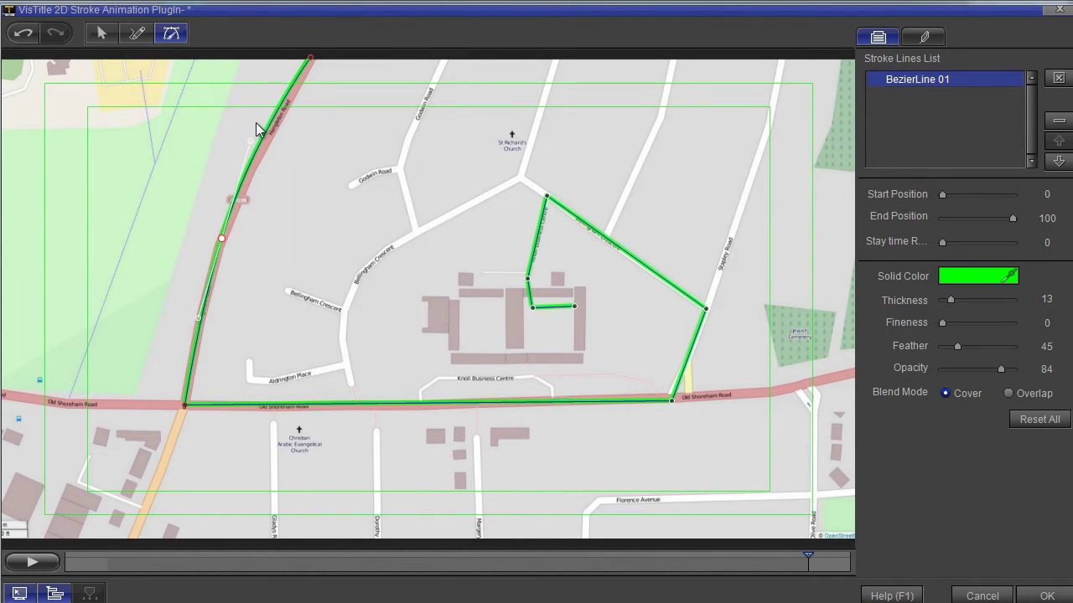
pyautogui.moveTo(252, 141); pyautogui.dragTo(261, 143)
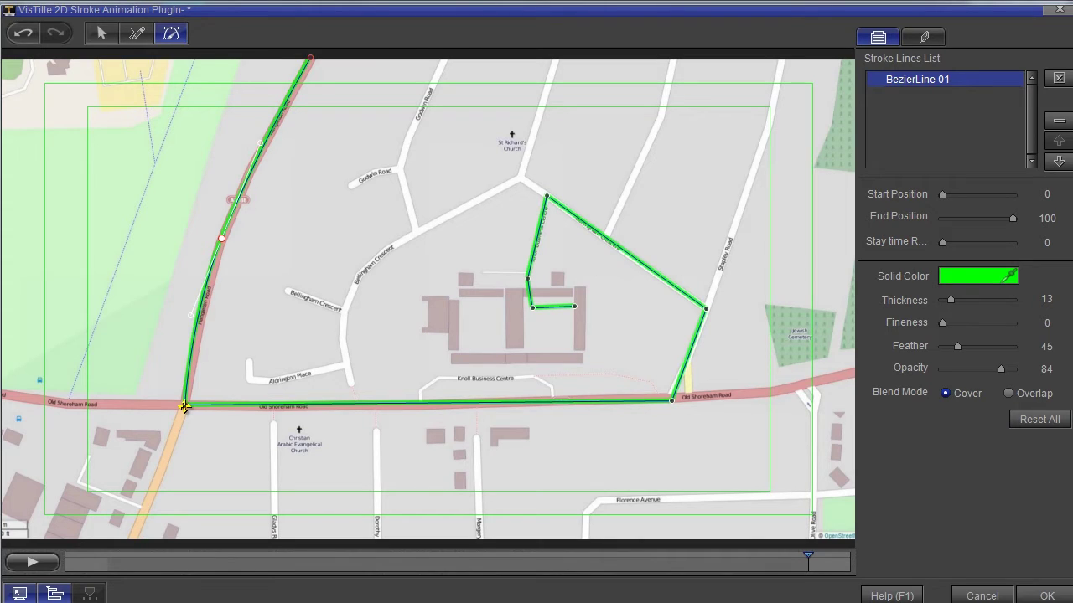
# Try smoothing the Old Shoreham Road corner, undo it, and reshape the lower left leg
pyautogui.click(184, 406)
pyautogui.rightClick(185, 407)
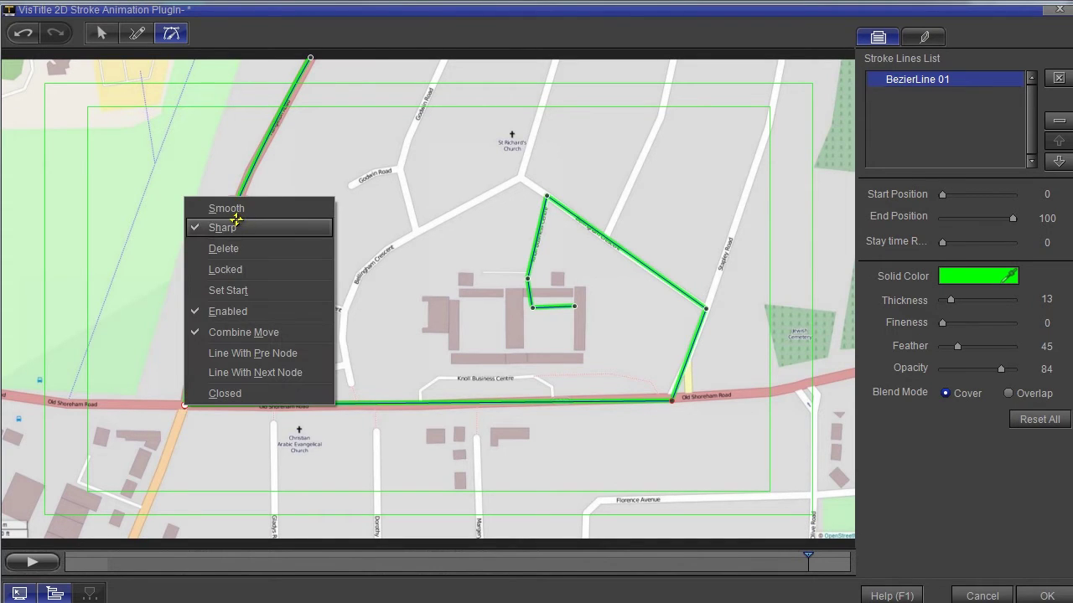
pyautogui.click(228, 208)
pyautogui.moveTo(197, 452)
pyautogui.mouseDown()
pyautogui.moveTo(216, 520)
pyautogui.moveTo(244, 564)
pyautogui.mouseUp()
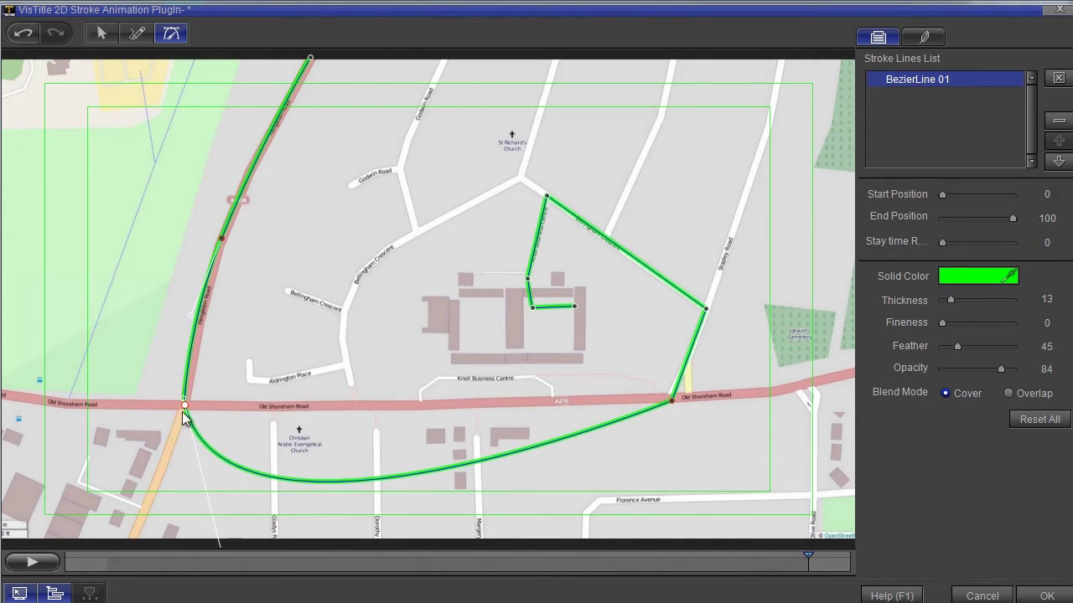
pyautogui.hotkey('ctrl', 'z')
pyautogui.hotkey('ctrl', 'z')
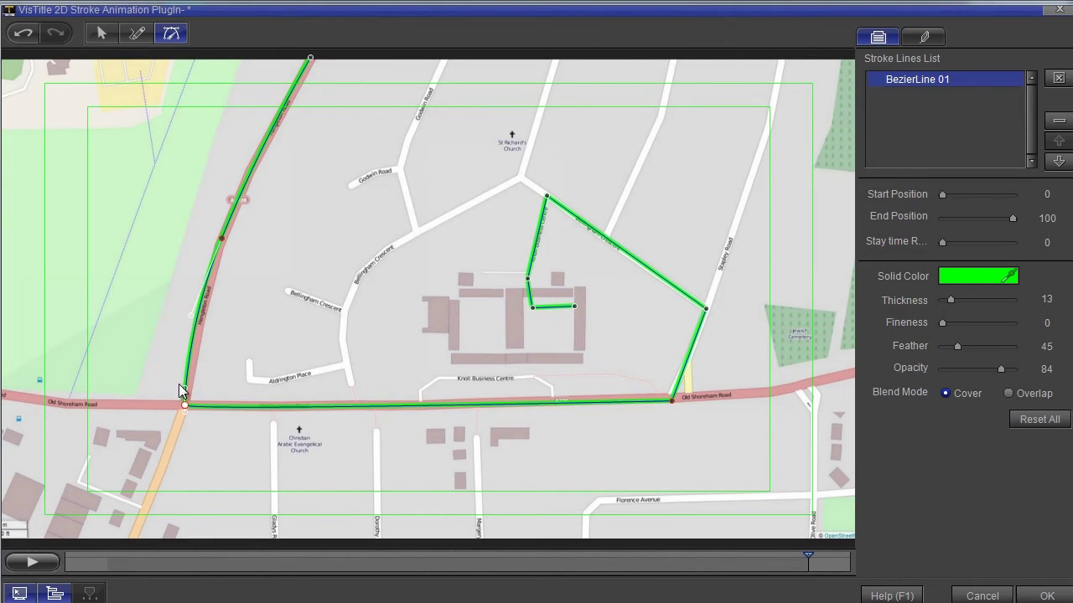
pyautogui.click(221, 238)
pyautogui.moveTo(201, 317); pyautogui.dragTo(208, 291)
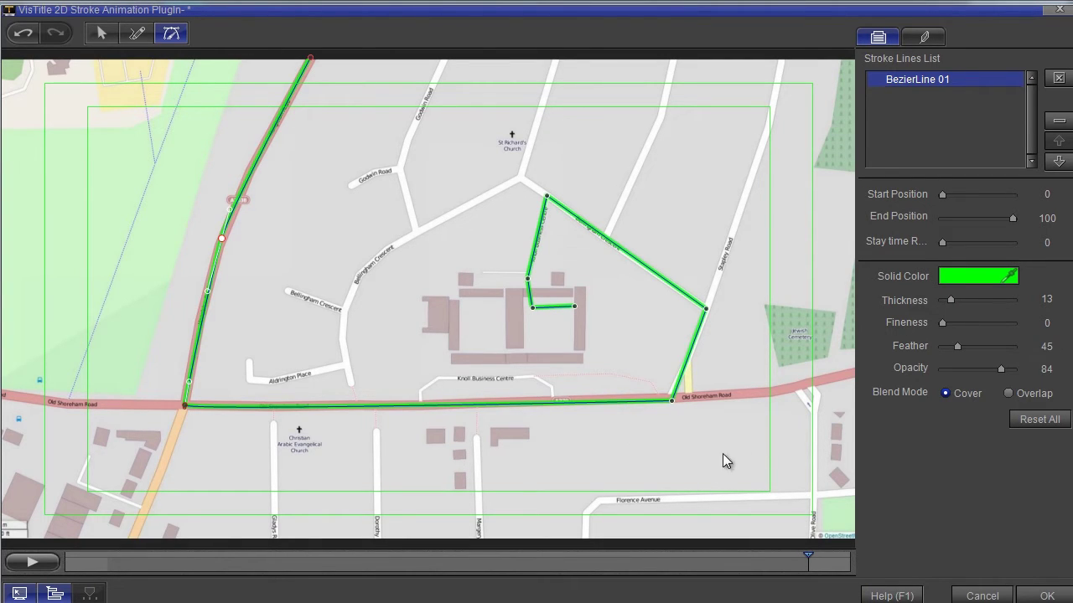
# Keep the green Solid Color and set stroke thickness 17, feather 24 and Cover blend mode, previewing the animation
pyautogui.click(26, 564)
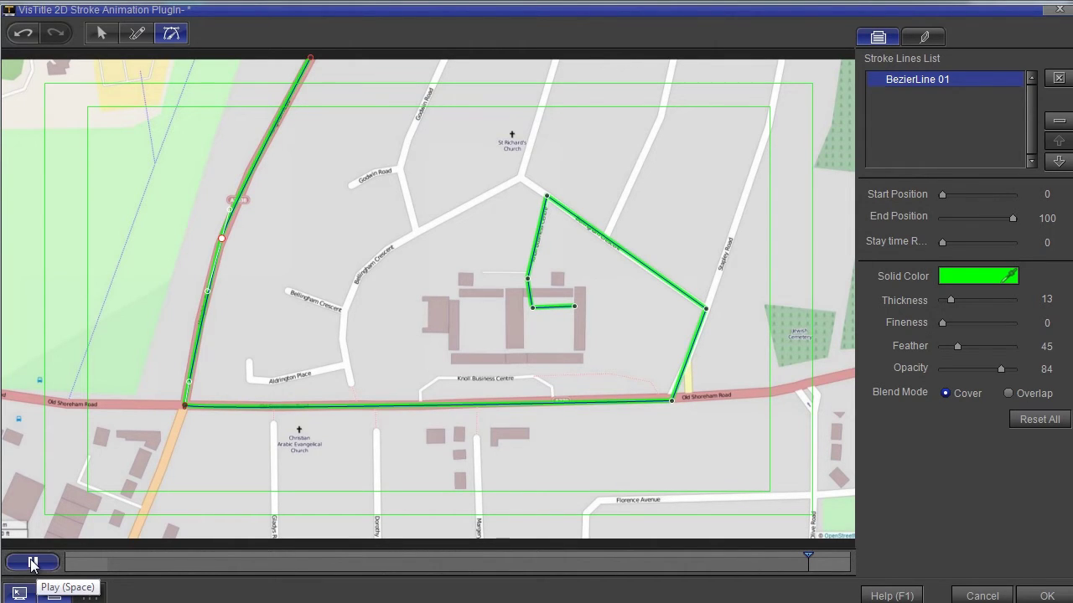
pyautogui.click(975, 277)
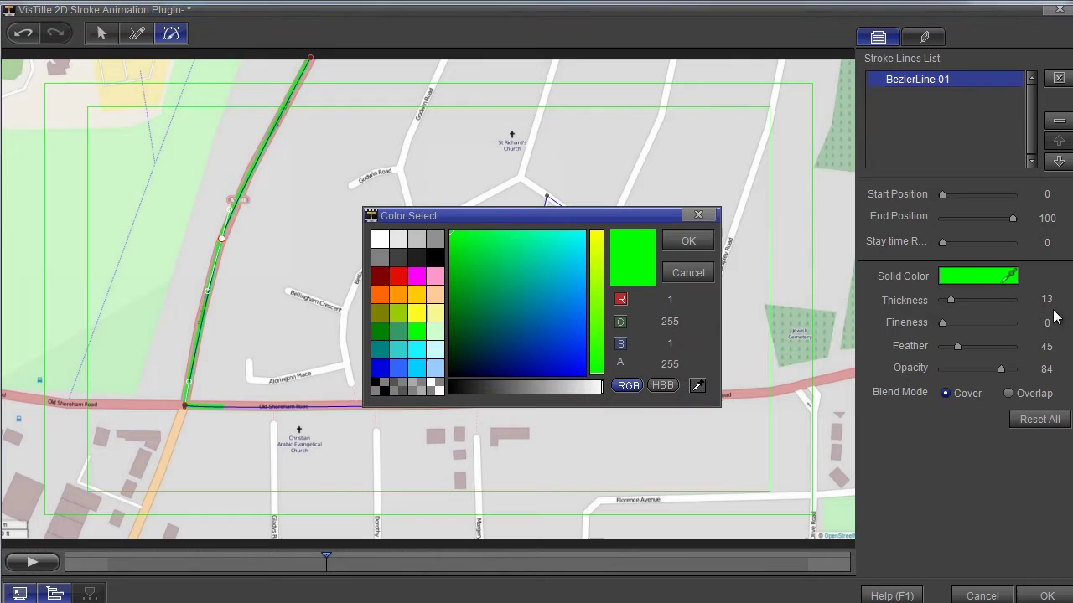
pyautogui.click(688, 243)
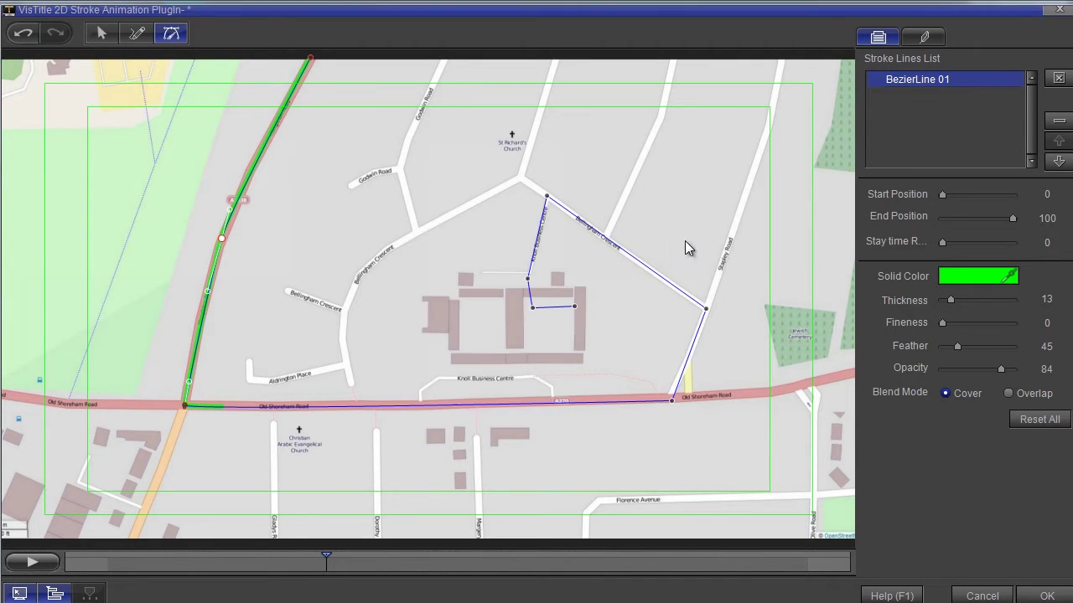
pyautogui.moveTo(953, 298)
pyautogui.mouseDown()
pyautogui.moveTo(974, 298)
pyautogui.moveTo(947, 321)
pyautogui.moveTo(1005, 316)
pyautogui.moveTo(950, 324)
pyautogui.moveTo(937, 337)
pyautogui.mouseUp()
pyautogui.moveTo(955, 347)
pyautogui.mouseDown()
pyautogui.moveTo(991, 344)
pyautogui.moveTo(949, 354)
pyautogui.moveTo(1023, 367)
pyautogui.moveTo(914, 383)
pyautogui.moveTo(1000, 367)
pyautogui.mouseUp()
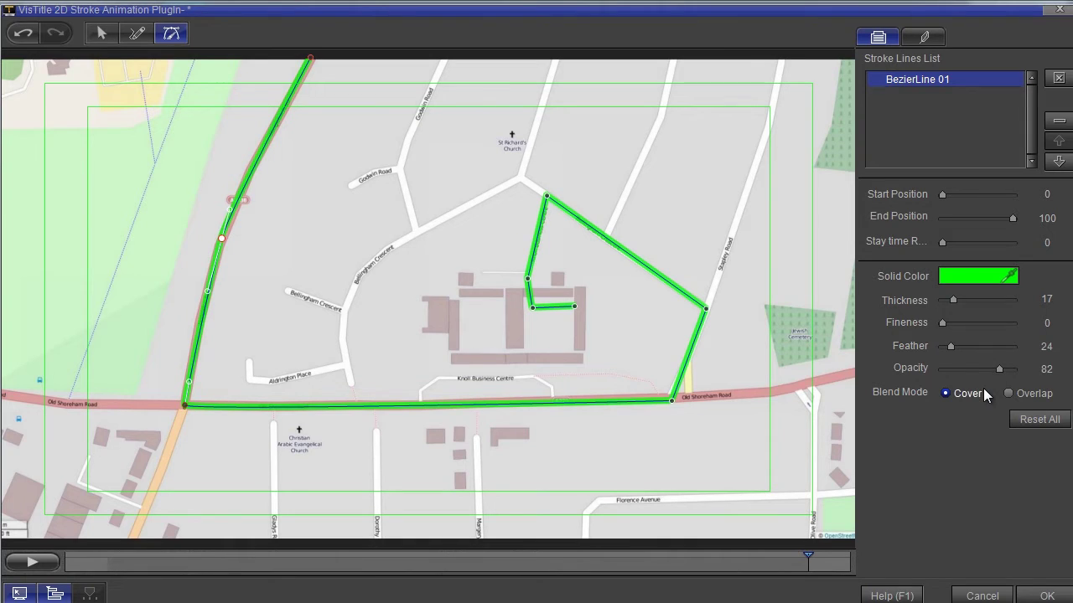
pyautogui.click(1009, 393)
pyautogui.click(953, 394)
pyautogui.click(32, 563)
# Accept the plug-in settings, close VisTitle and save the map title
pyautogui.click(1047, 596)
pyautogui.moveTo(318, 427); pyautogui.dragTo(381, 428)
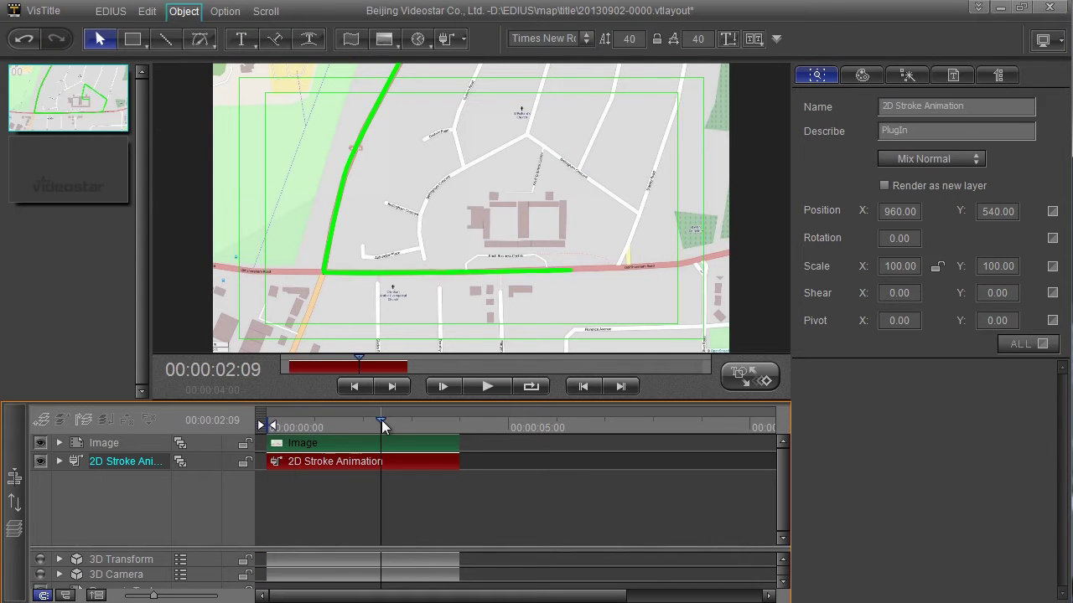
pyautogui.click(1049, 7)
pyautogui.click(448, 370)
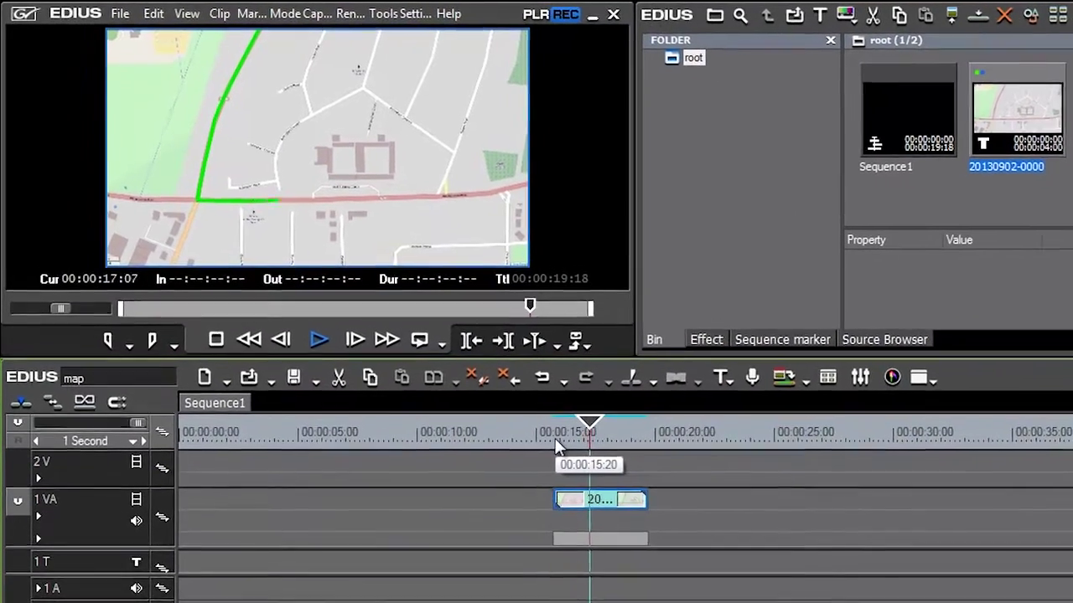
# Play and scrub the map title clip on the EDIUS timeline to review the green route
pyautogui.press('space')
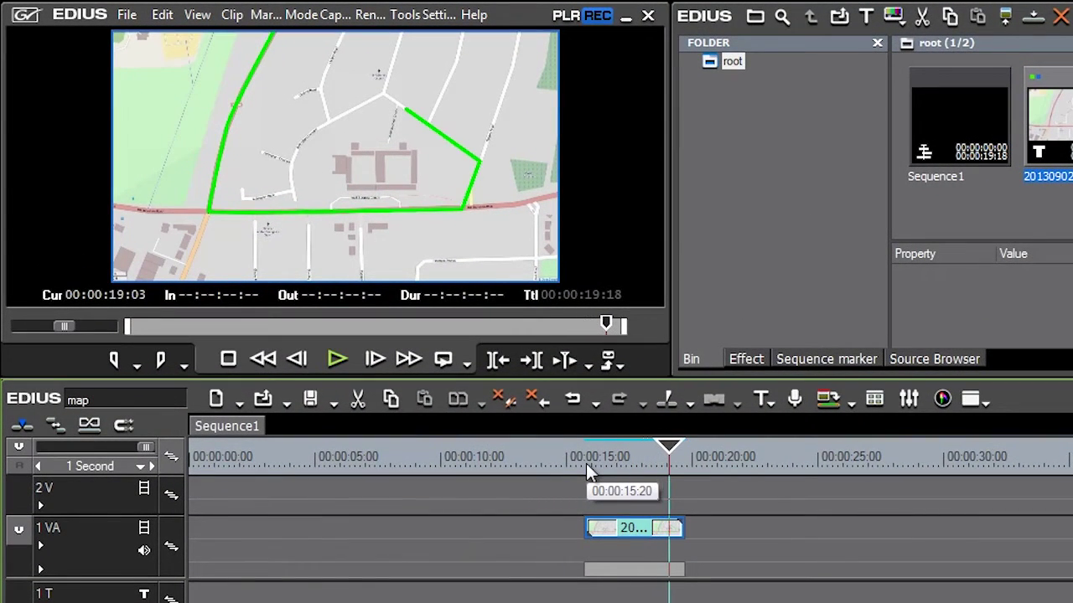
pyautogui.moveTo(632, 457)
pyautogui.mouseDown()
pyautogui.moveTo(668, 460)
pyautogui.moveTo(647, 460)
pyautogui.mouseUp()
pyautogui.press('space')
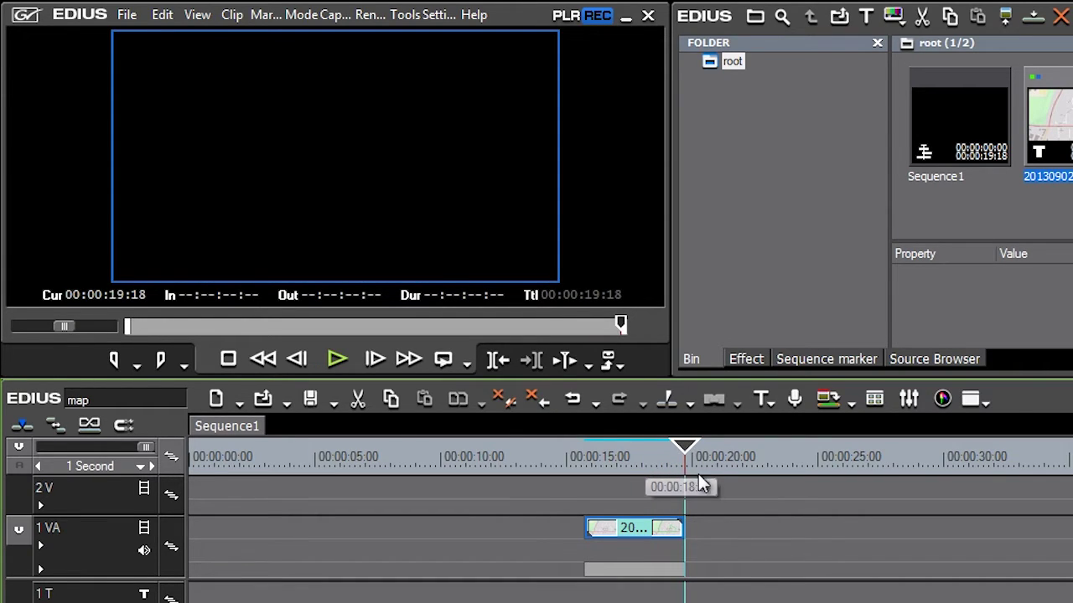
pyautogui.moveTo(698, 471); pyautogui.dragTo(635, 482)
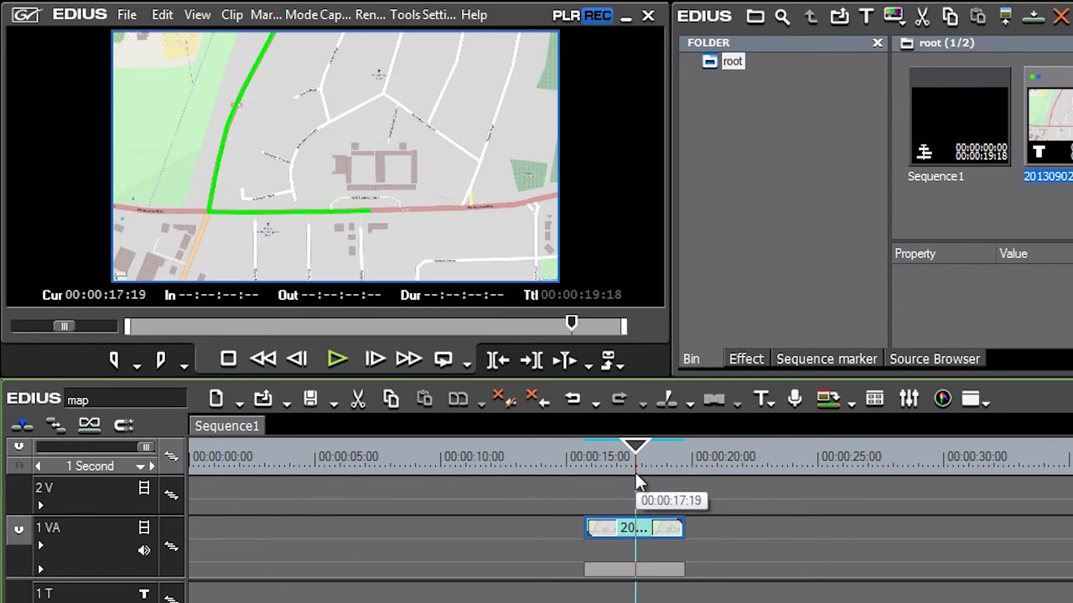
# Reopen the map title clip in VisTitle and edit its 2D Stroke Animation object
pyautogui.doubleClick(639, 530)
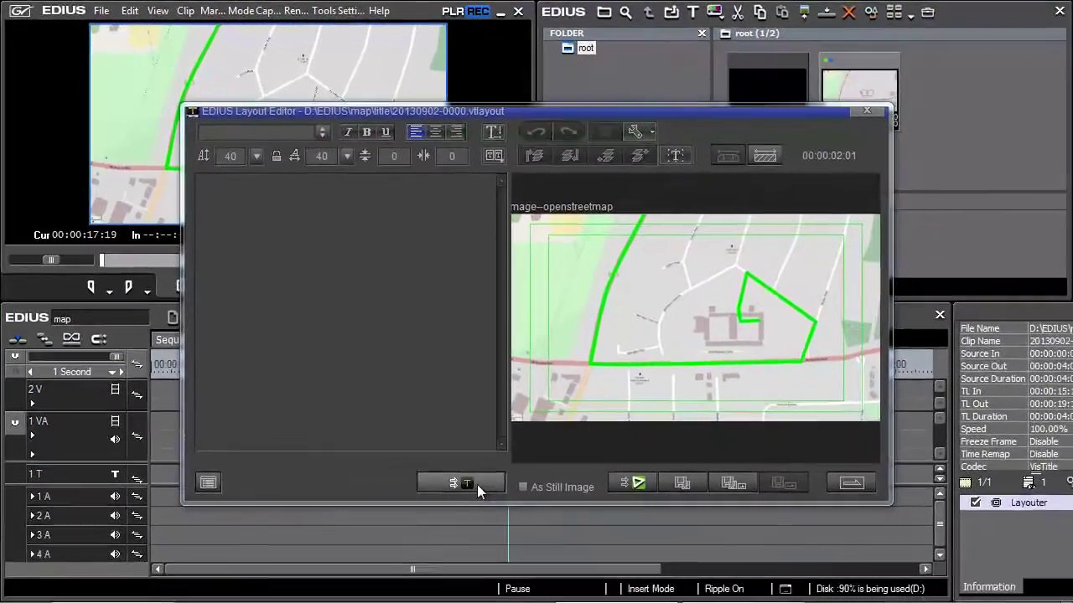
pyautogui.click(477, 484)
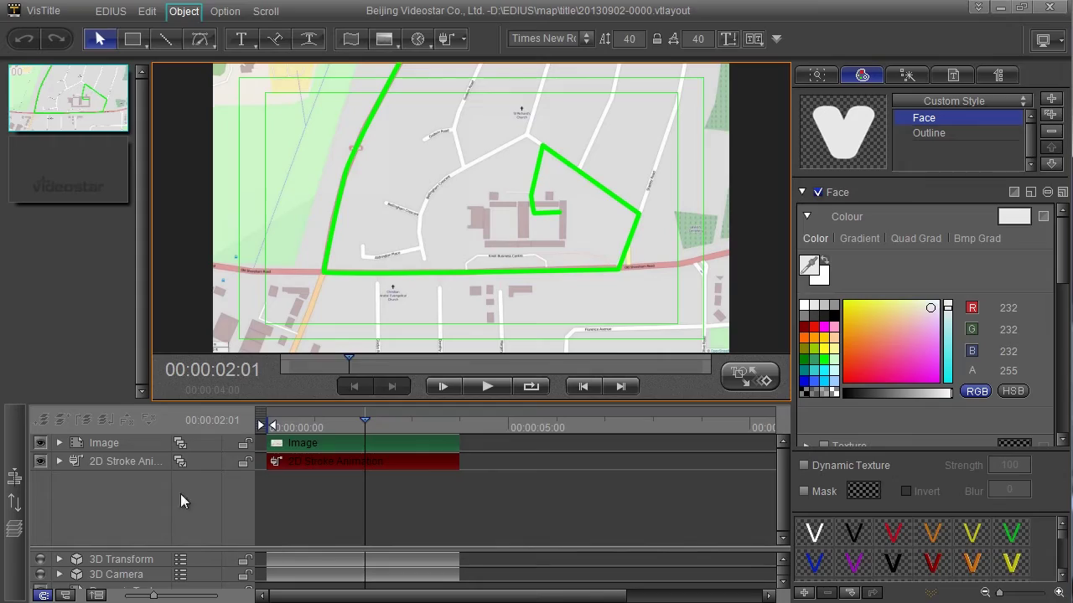
pyautogui.rightClick(382, 462)
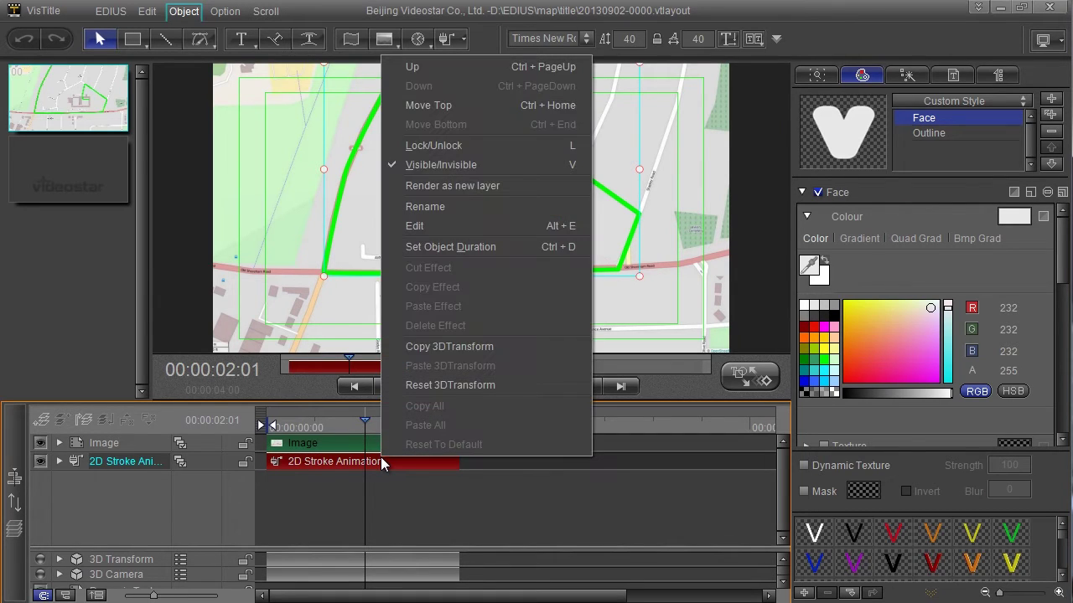
pyautogui.click(438, 226)
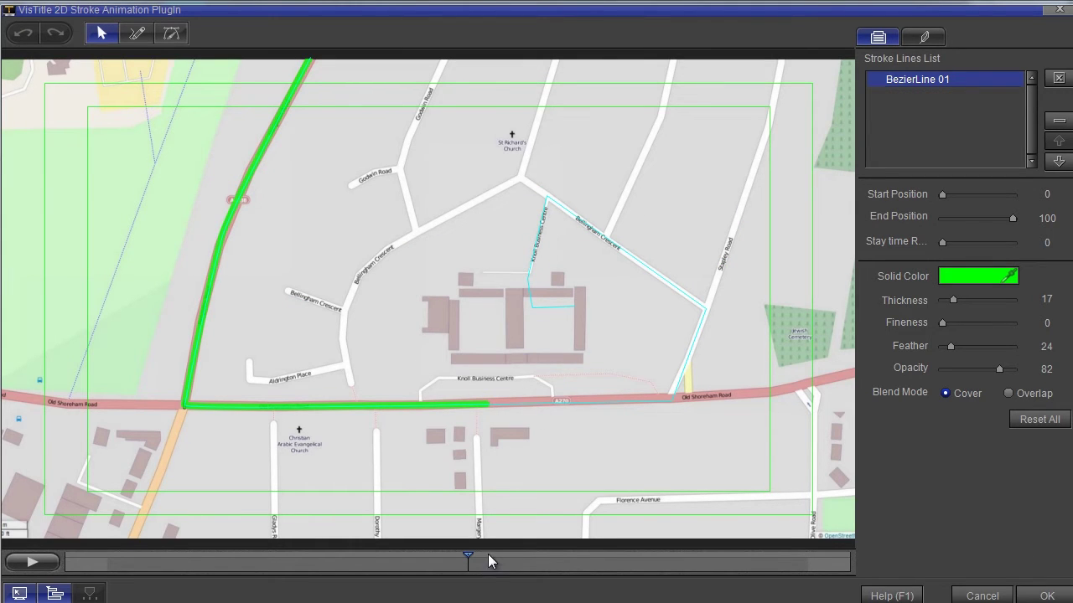
pyautogui.moveTo(468, 555)
pyautogui.mouseDown()
pyautogui.moveTo(126, 580)
pyautogui.moveTo(820, 584)
pyautogui.moveTo(656, 583)
pyautogui.moveTo(744, 564)
pyautogui.moveTo(555, 570)
pyautogui.mouseUp()
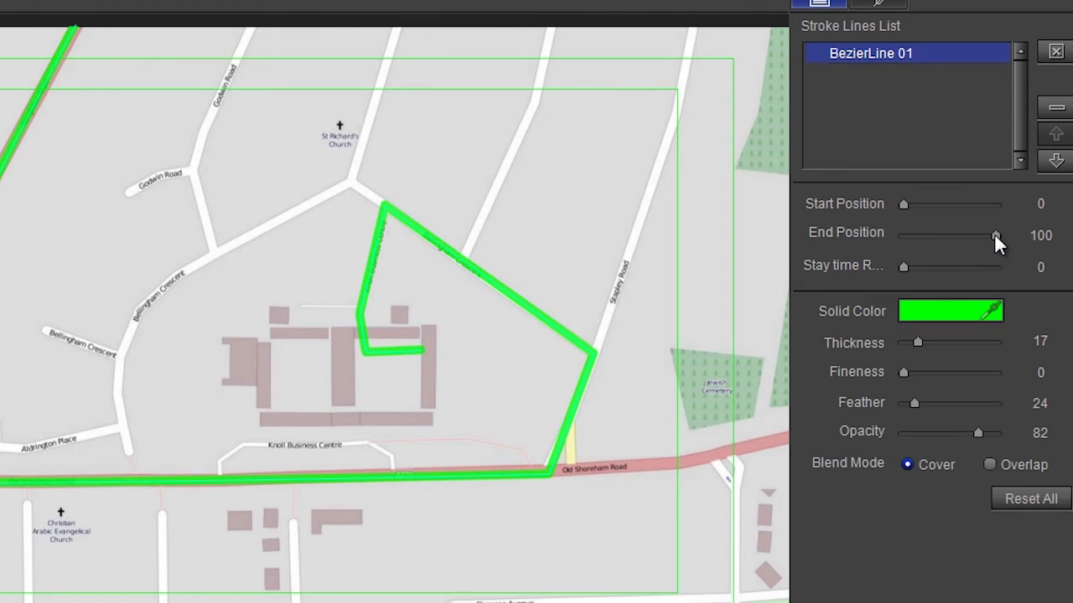
pyautogui.moveTo(995, 235); pyautogui.dragTo(969, 236)
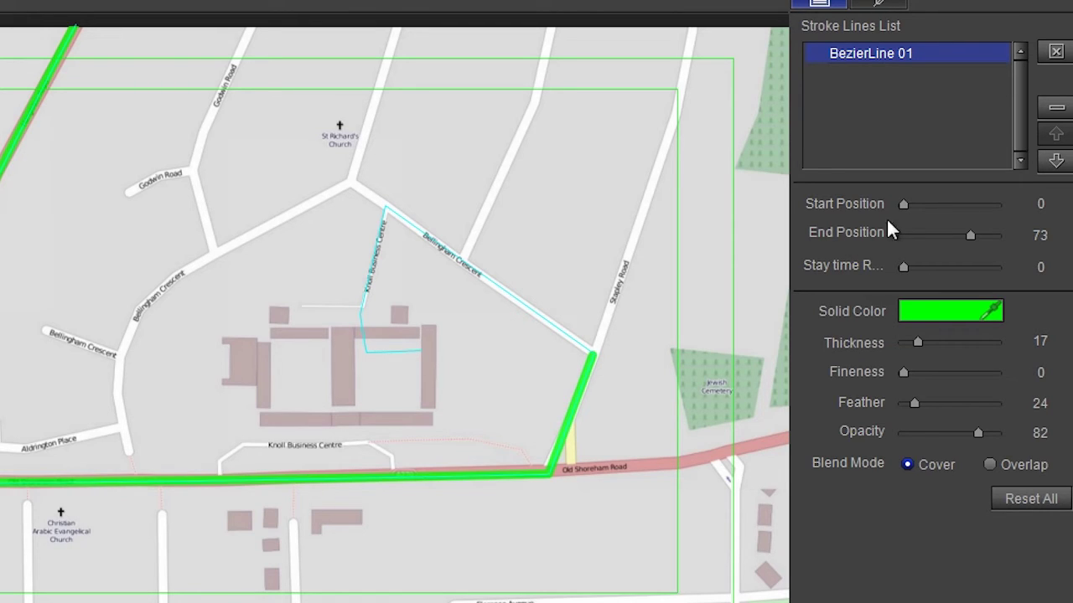
pyautogui.moveTo(904, 207); pyautogui.dragTo(943, 207)
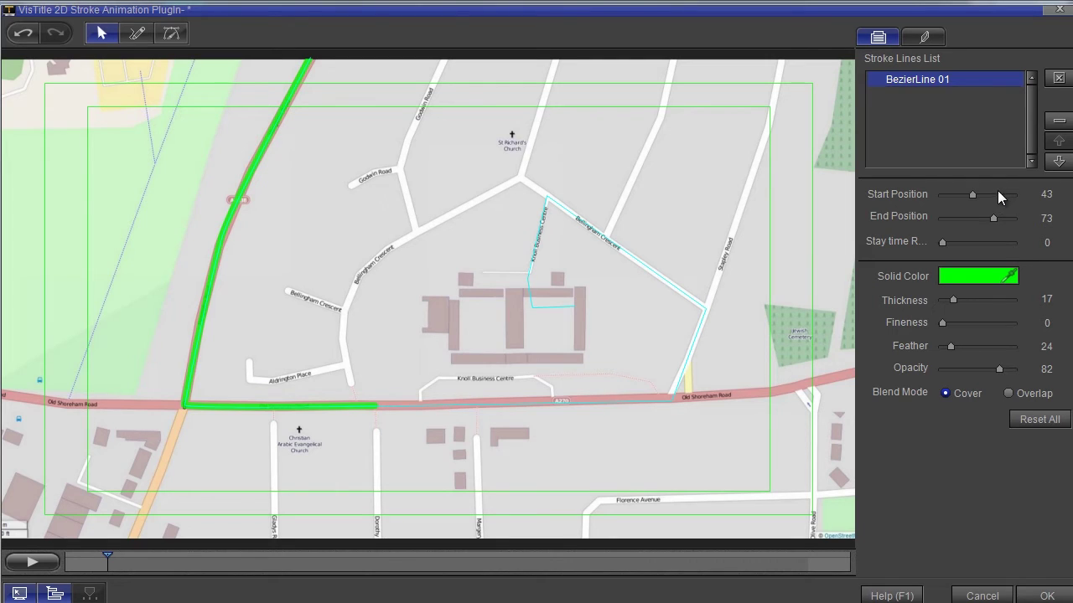
pyautogui.moveTo(972, 194)
pyautogui.mouseDown()
pyautogui.moveTo(956, 195)
pyautogui.moveTo(984, 194)
pyautogui.moveTo(972, 195)
pyautogui.mouseUp()
pyautogui.click(32, 563)
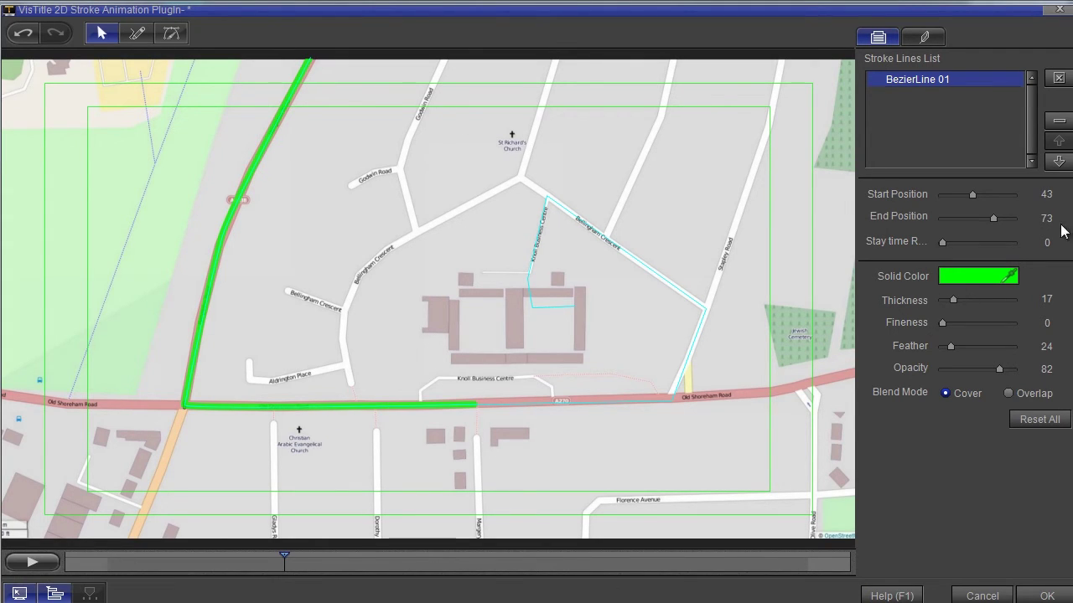
pyautogui.moveTo(970, 195); pyautogui.dragTo(906, 201)
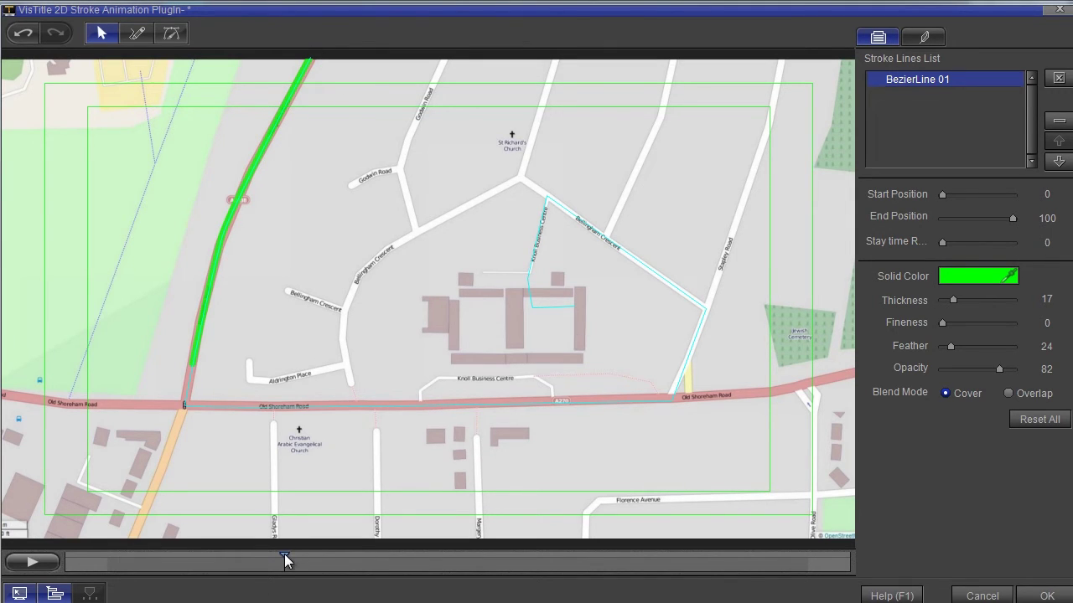
# Try several Stay time values while previewing, settling on a stay time of 36
pyautogui.moveTo(285, 560)
pyautogui.mouseDown()
pyautogui.moveTo(686, 560)
pyautogui.moveTo(632, 562)
pyautogui.mouseUp()
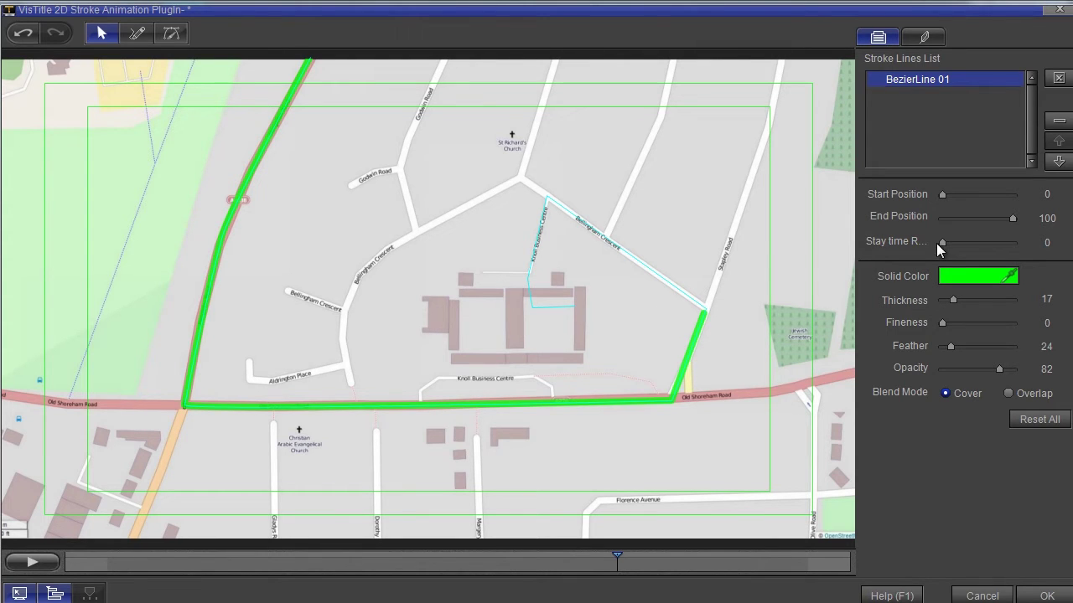
pyautogui.moveTo(939, 242); pyautogui.dragTo(1024, 247)
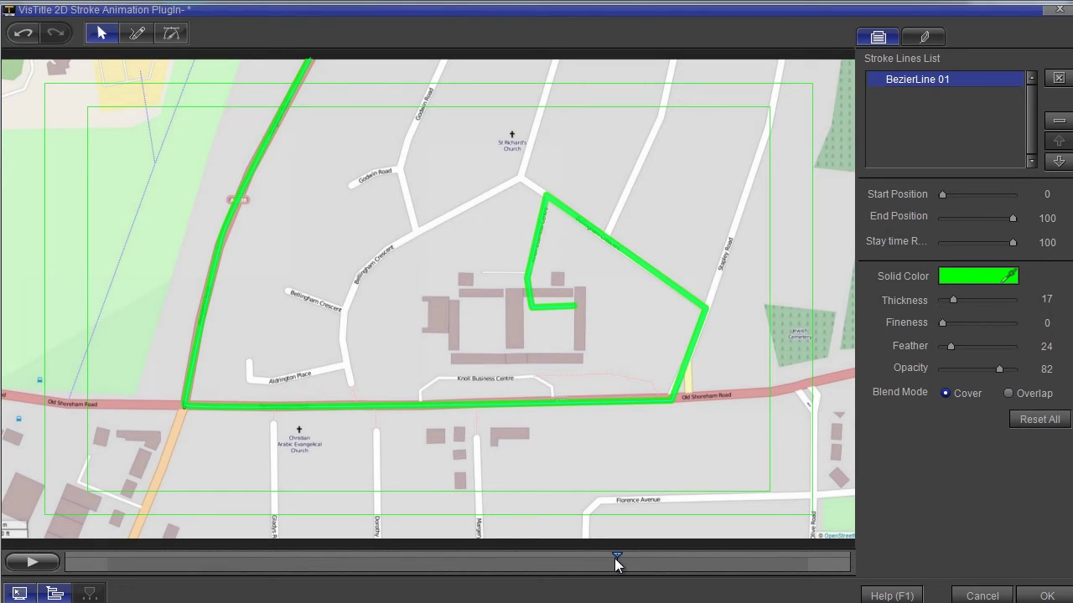
pyautogui.moveTo(1013, 243); pyautogui.dragTo(977, 242)
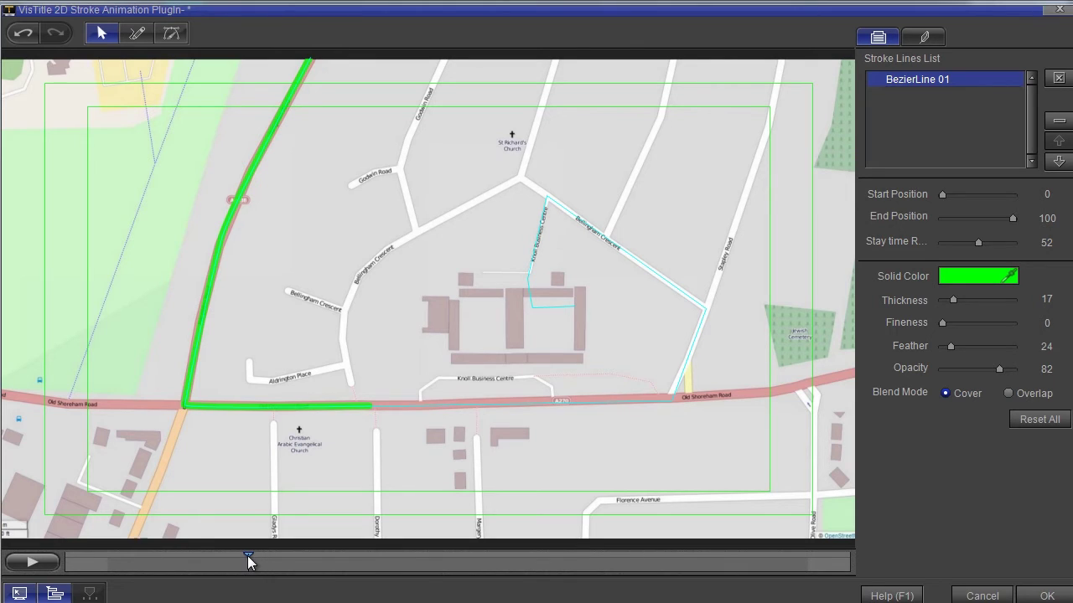
pyautogui.moveTo(248, 557)
pyautogui.mouseDown()
pyautogui.moveTo(149, 564)
pyautogui.moveTo(729, 566)
pyautogui.moveTo(364, 560)
pyautogui.mouseUp()
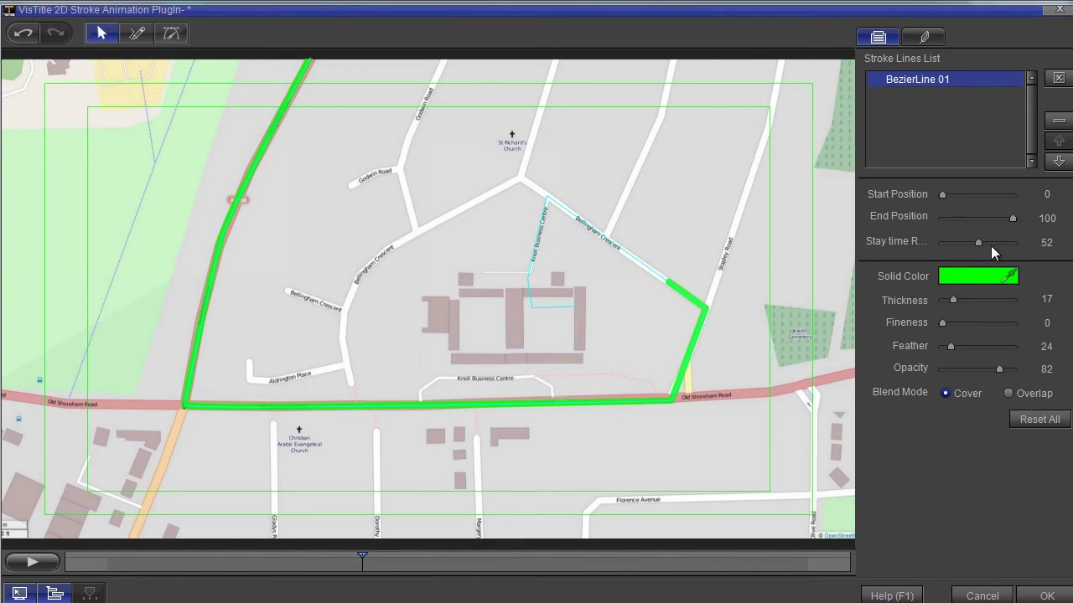
pyautogui.moveTo(1048, 242); pyautogui.dragTo(1063, 242)
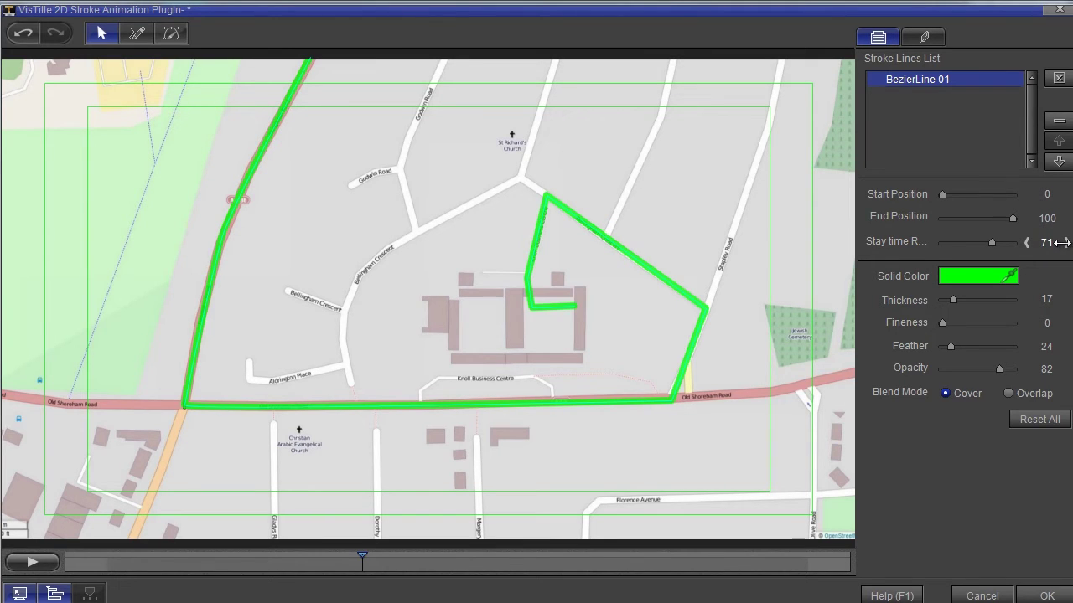
pyautogui.click(33, 564)
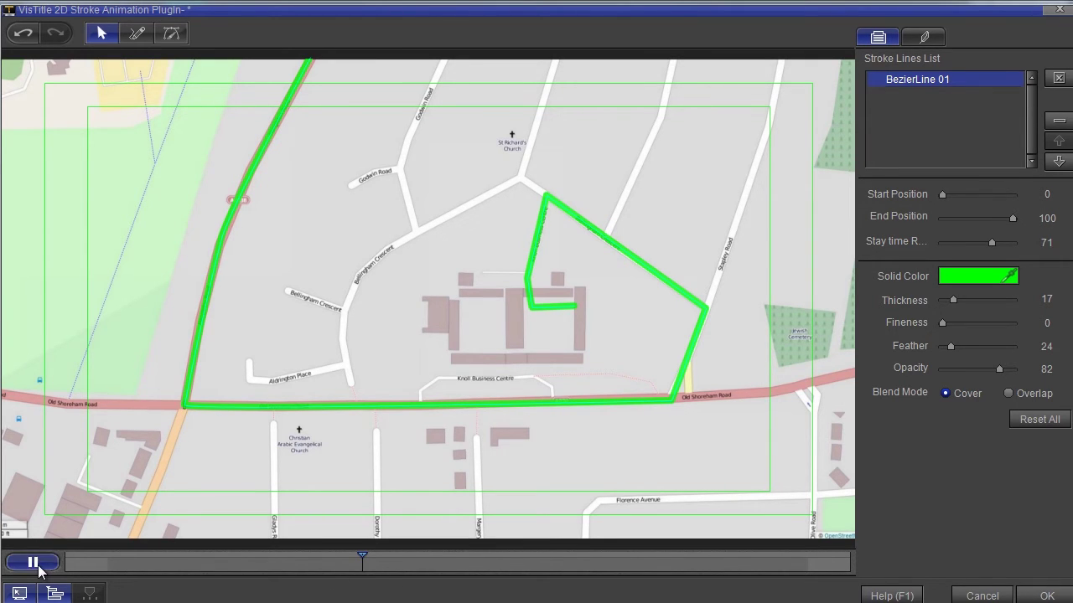
pyautogui.click(34, 563)
pyautogui.moveTo(1054, 243); pyautogui.dragTo(1025, 252)
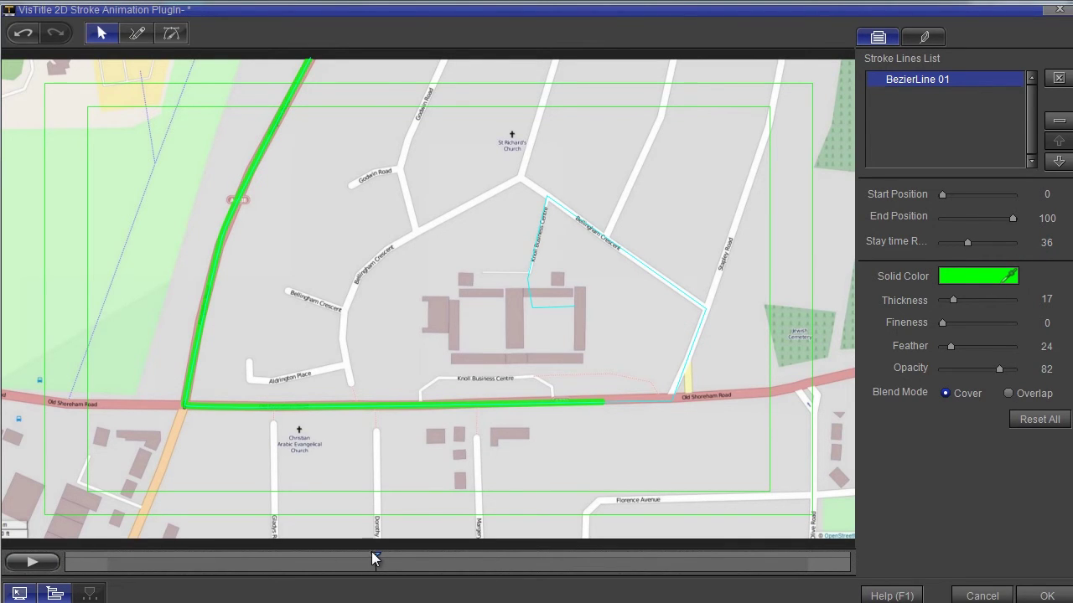
pyautogui.click(84, 560)
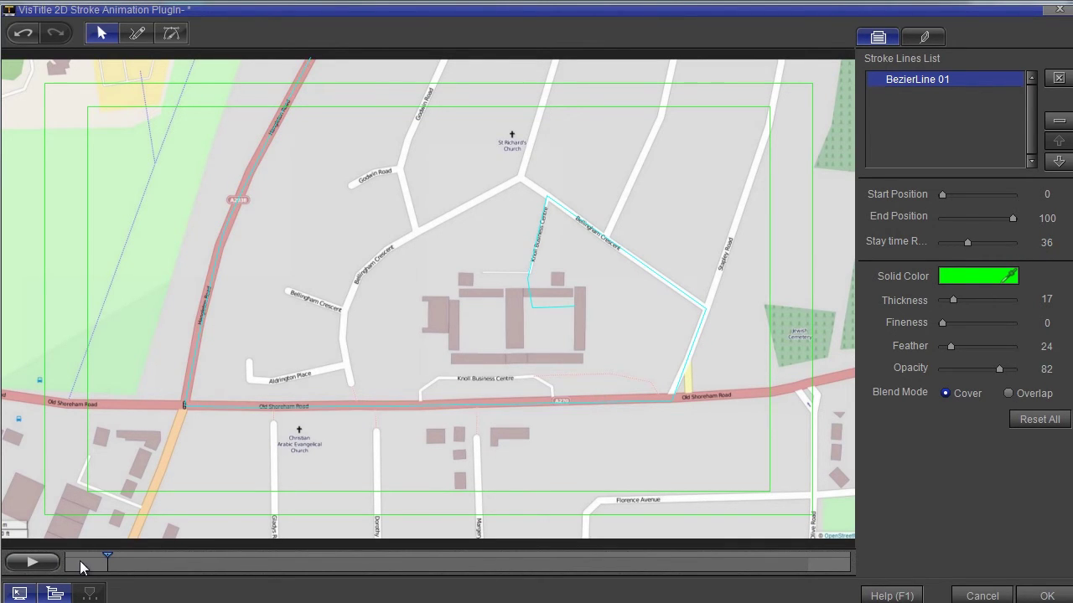
pyautogui.click(32, 563)
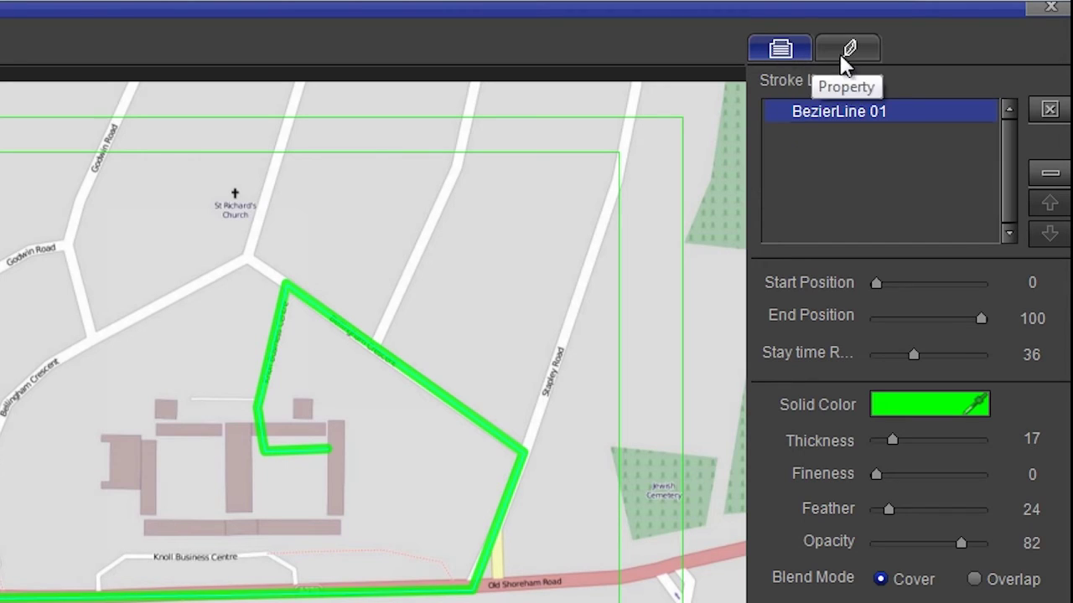
# Turn on Insert Tracing Logo and load the red car Car001 as the logo
pyautogui.click(845, 54)
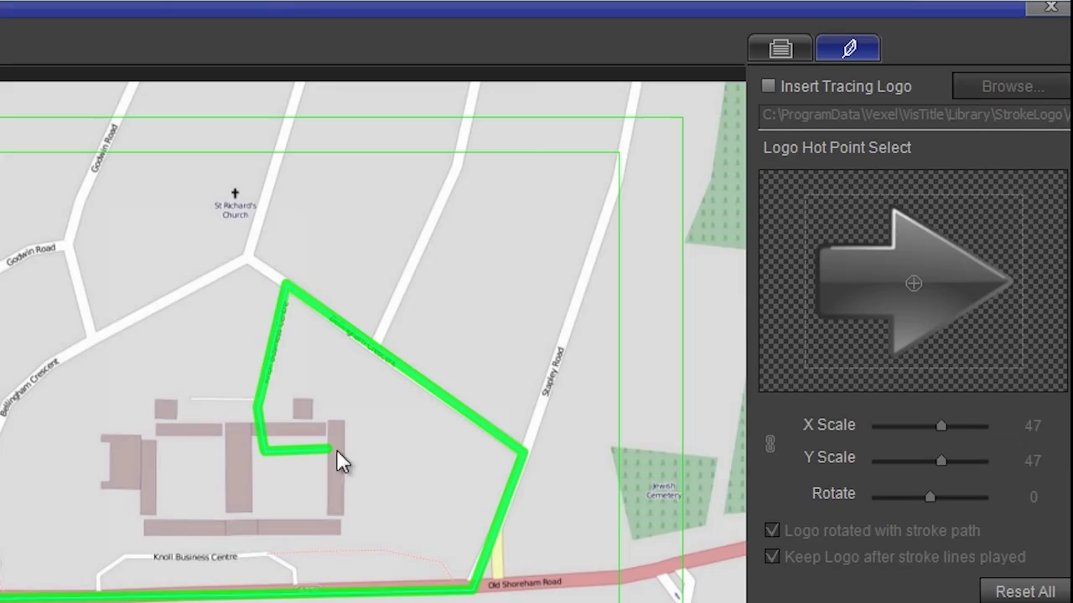
pyautogui.click(768, 87)
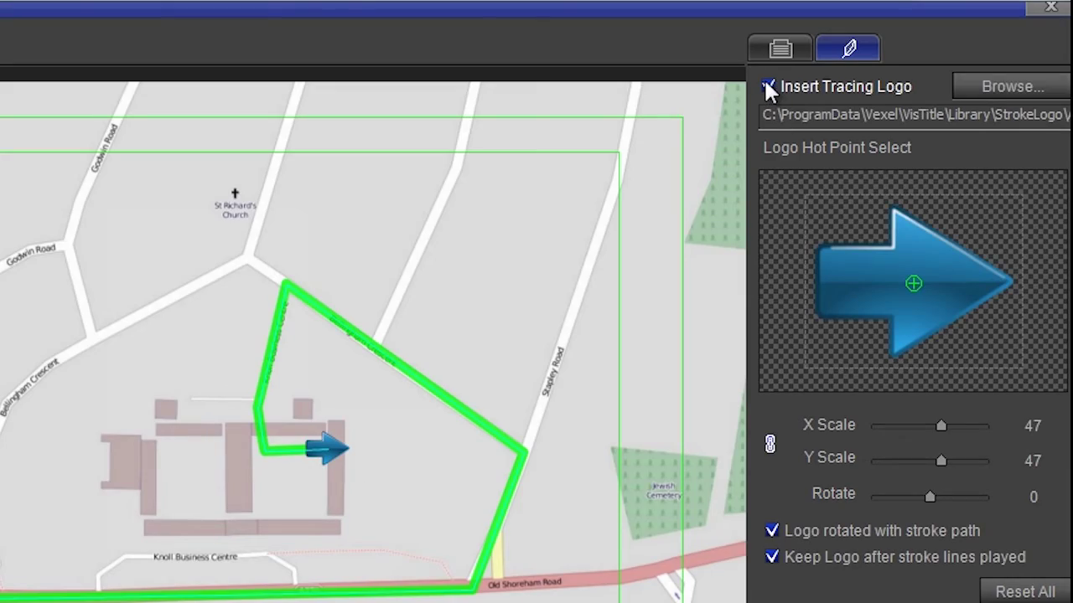
pyautogui.click(977, 78)
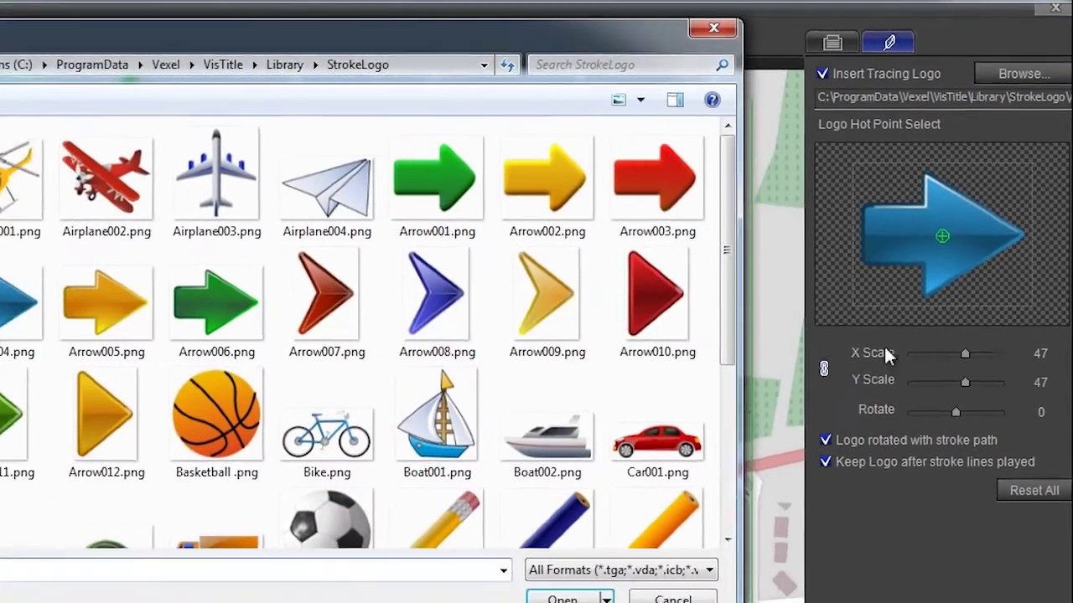
pyautogui.click(657, 440)
pyautogui.click(562, 599)
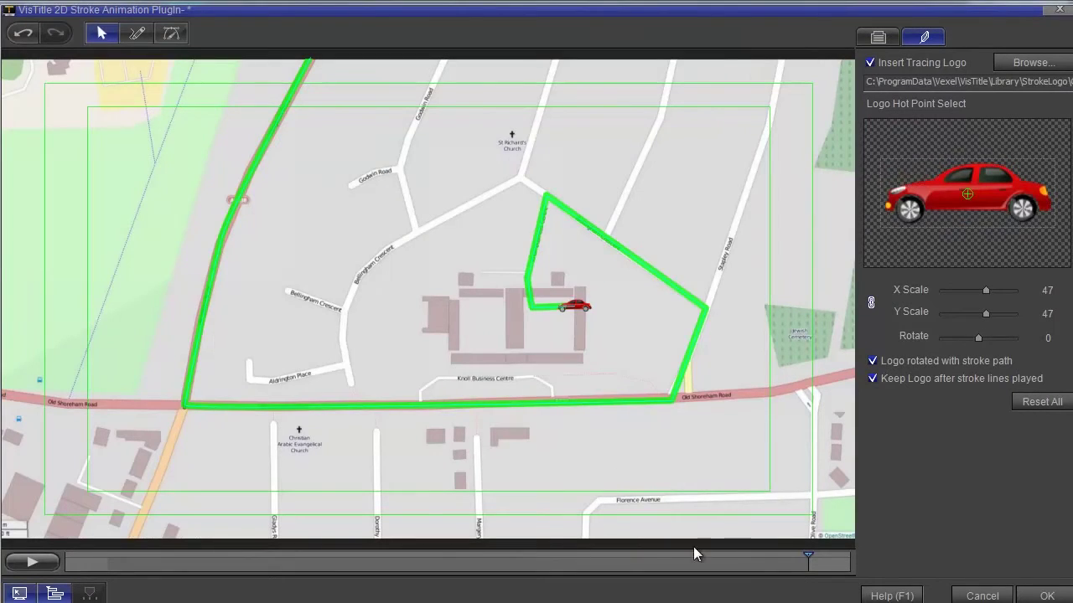
# Preview the car driving, rotate it 180 and move its hot point to the car's rear
pyautogui.moveTo(746, 555)
pyautogui.mouseDown()
pyautogui.moveTo(455, 557)
pyautogui.moveTo(225, 586)
pyautogui.mouseUp()
pyautogui.click(30, 566)
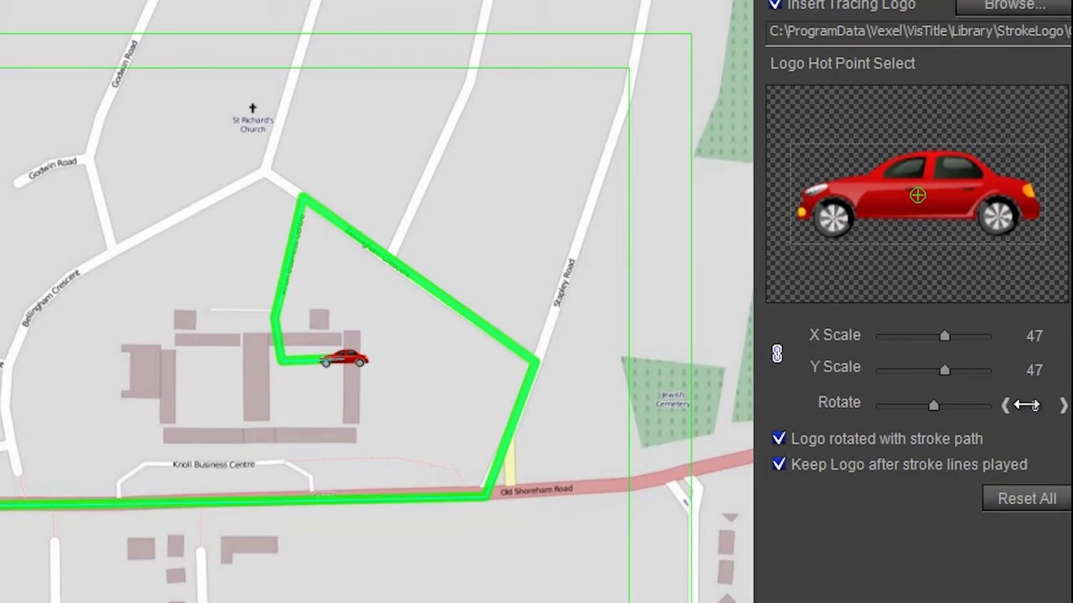
pyautogui.moveTo(1027, 405); pyautogui.dragTo(1067, 404)
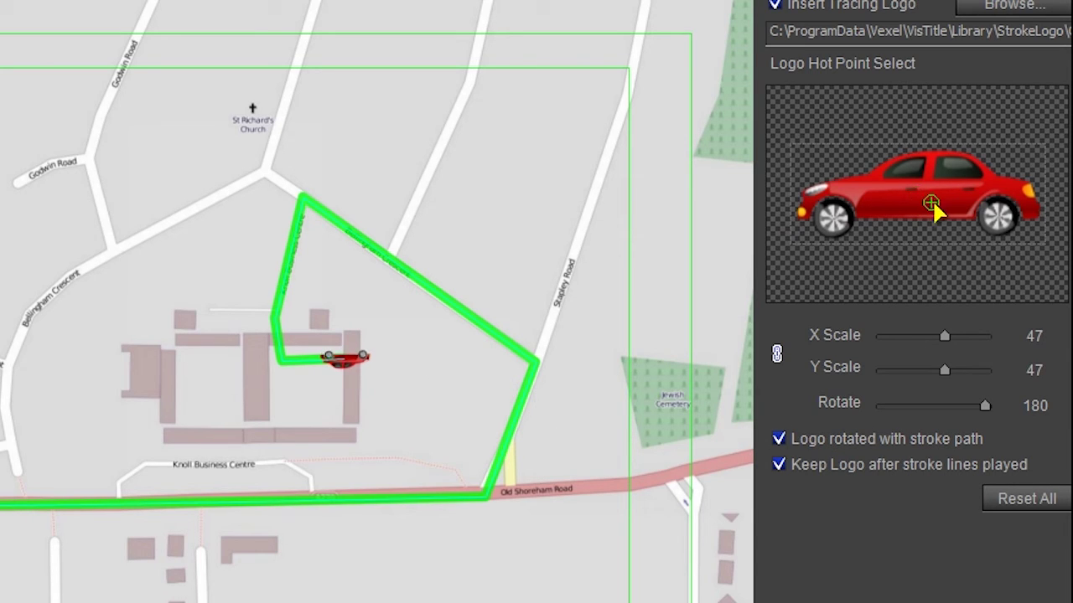
pyautogui.moveTo(934, 210); pyautogui.dragTo(822, 211)
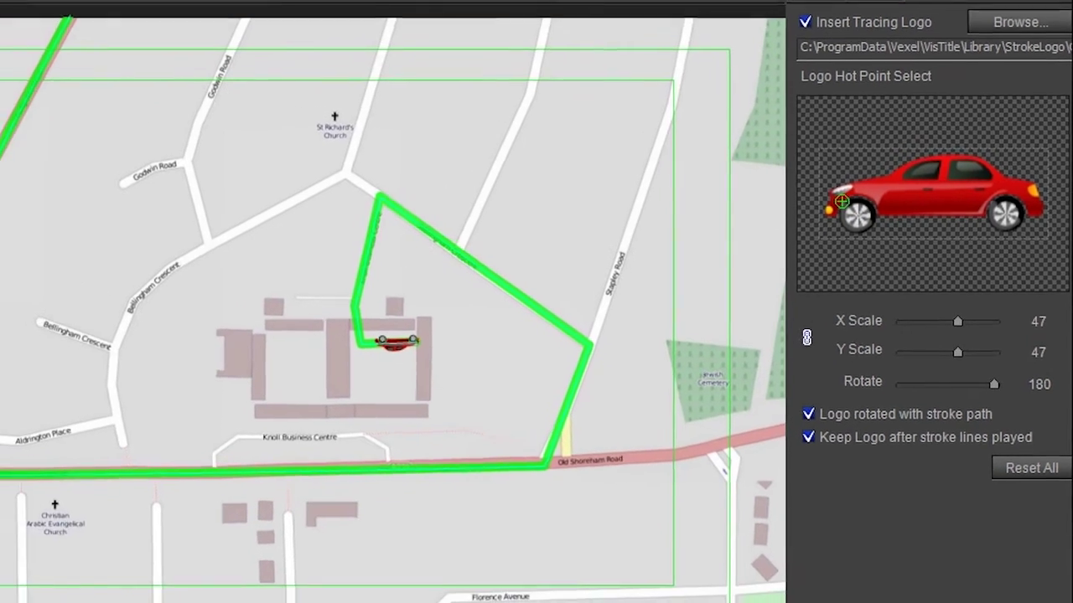
pyautogui.press('space')
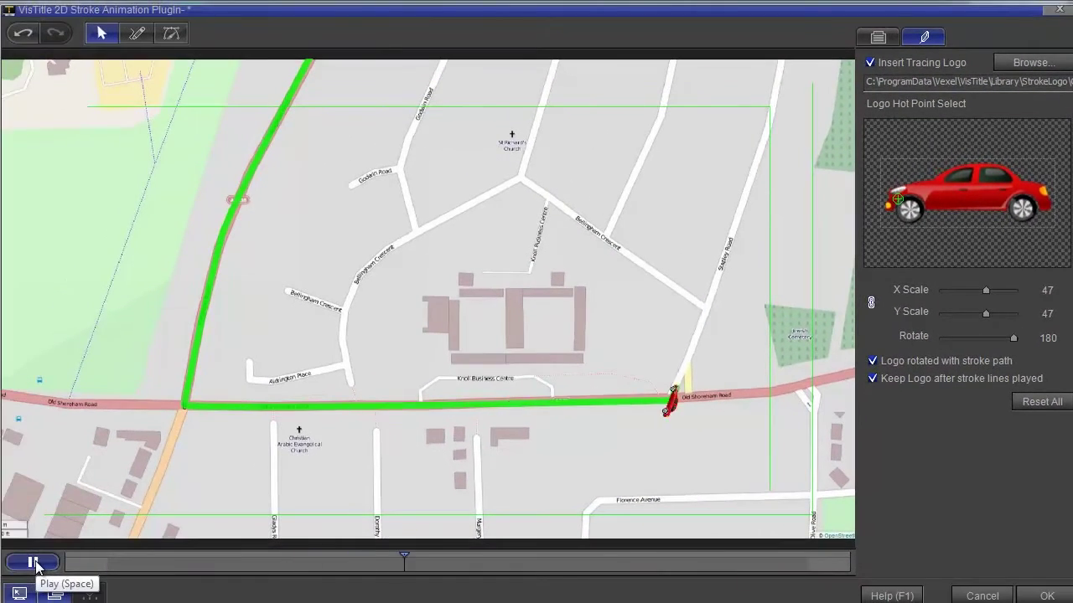
pyautogui.click(277, 561)
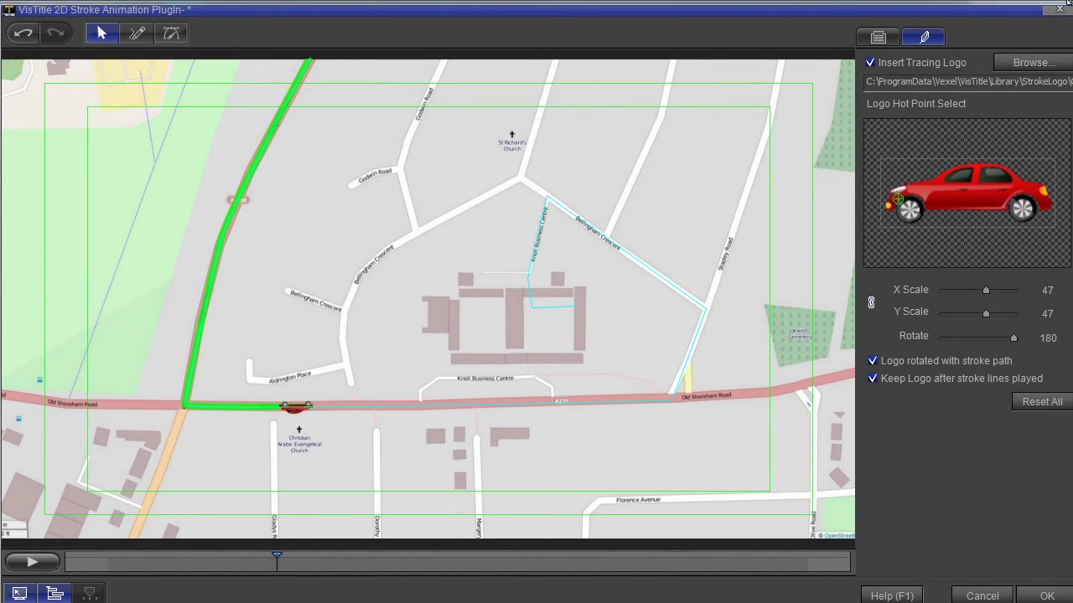
# Replace the tracing logo with the green car Car003 from the StrokeLogo library
pyautogui.click(1027, 64)
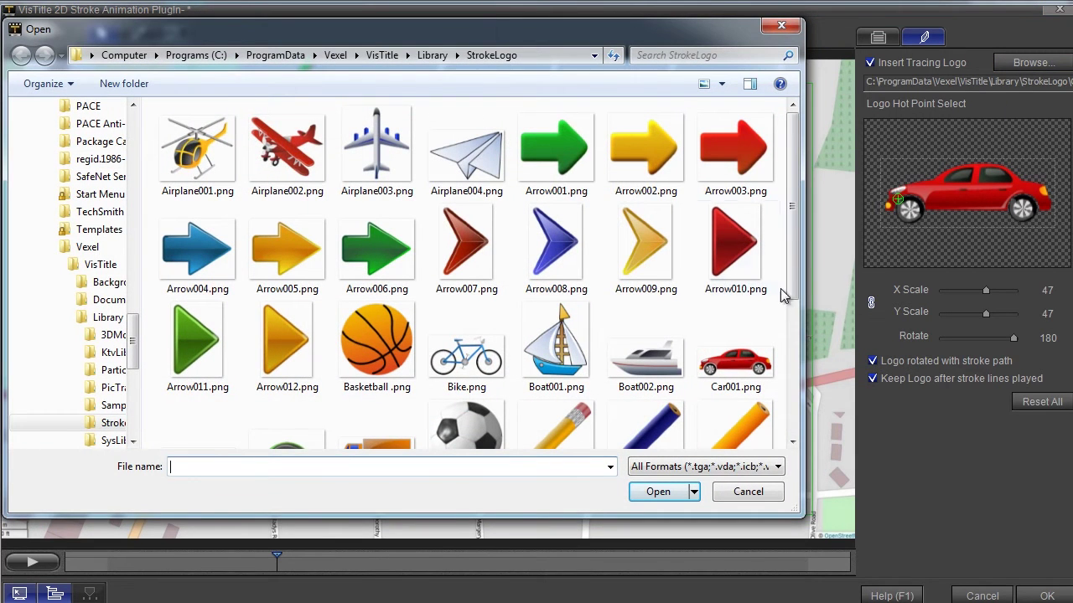
pyautogui.scroll(-3, 783, 295)
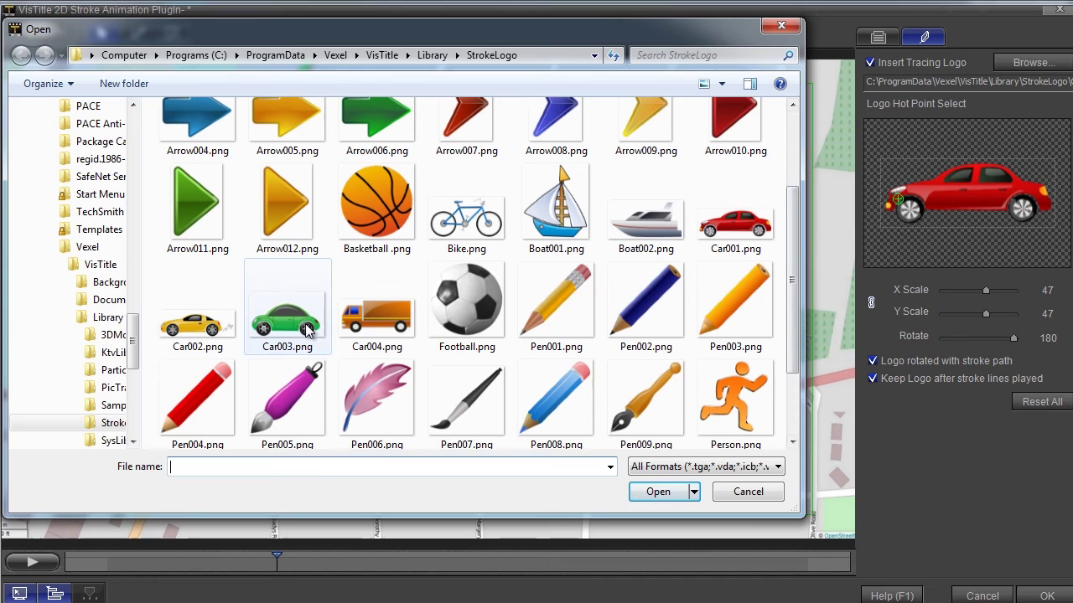
pyautogui.click(291, 328)
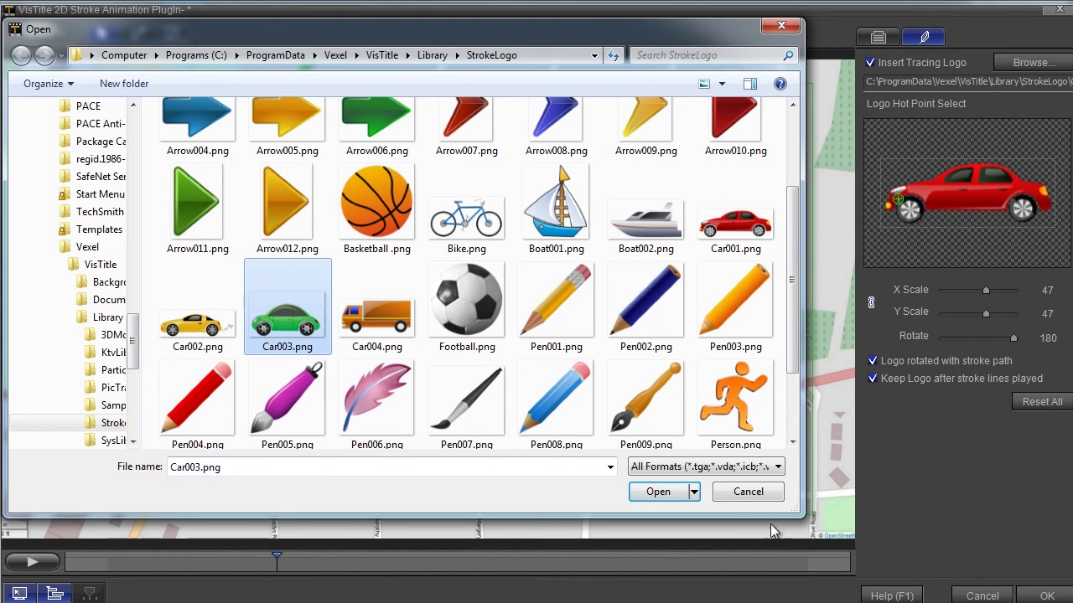
pyautogui.click(658, 492)
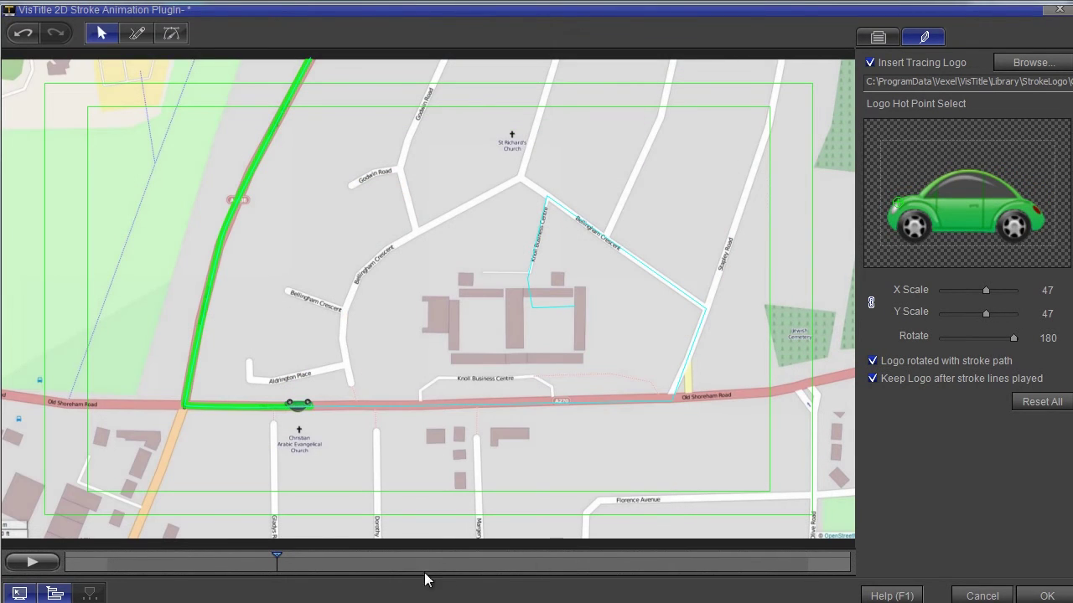
# Look through the supported image formats, keep the green car, and scrub the route animation
pyautogui.click(1032, 62)
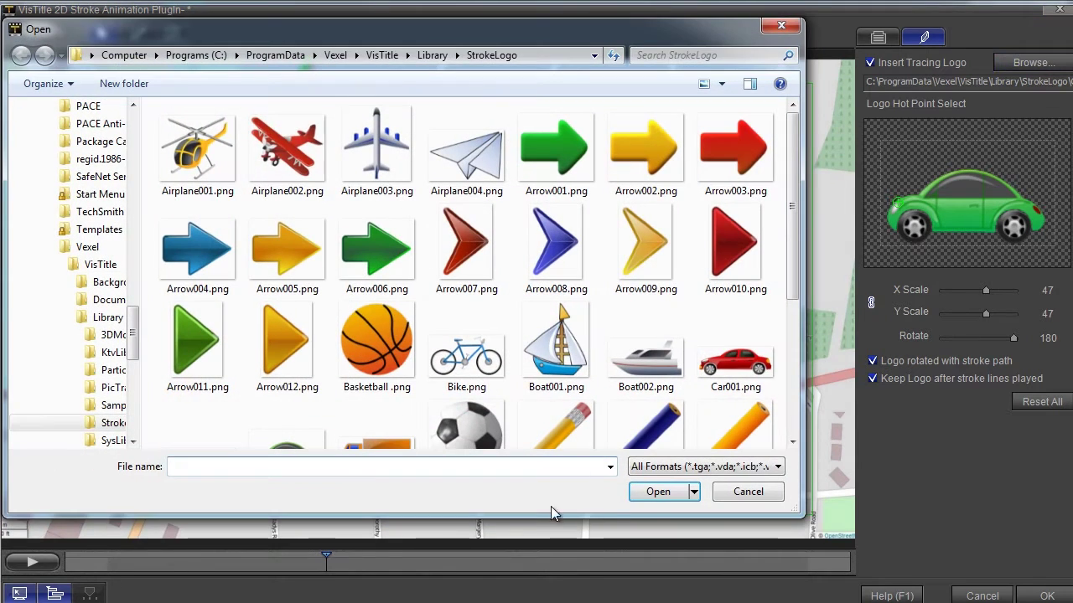
pyautogui.scroll(-3, 752, 348)
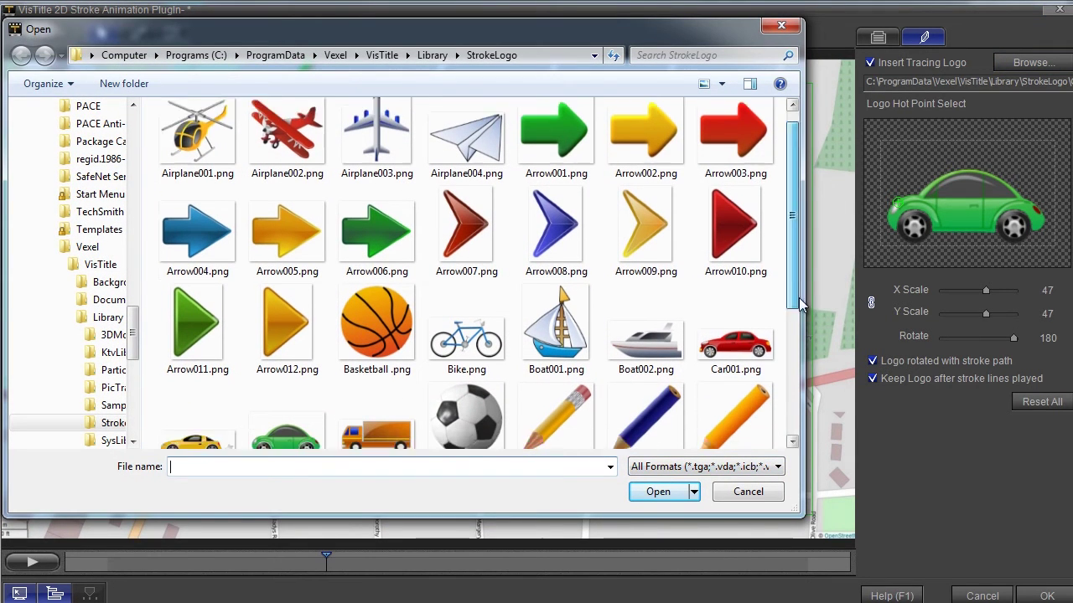
pyautogui.click(759, 467)
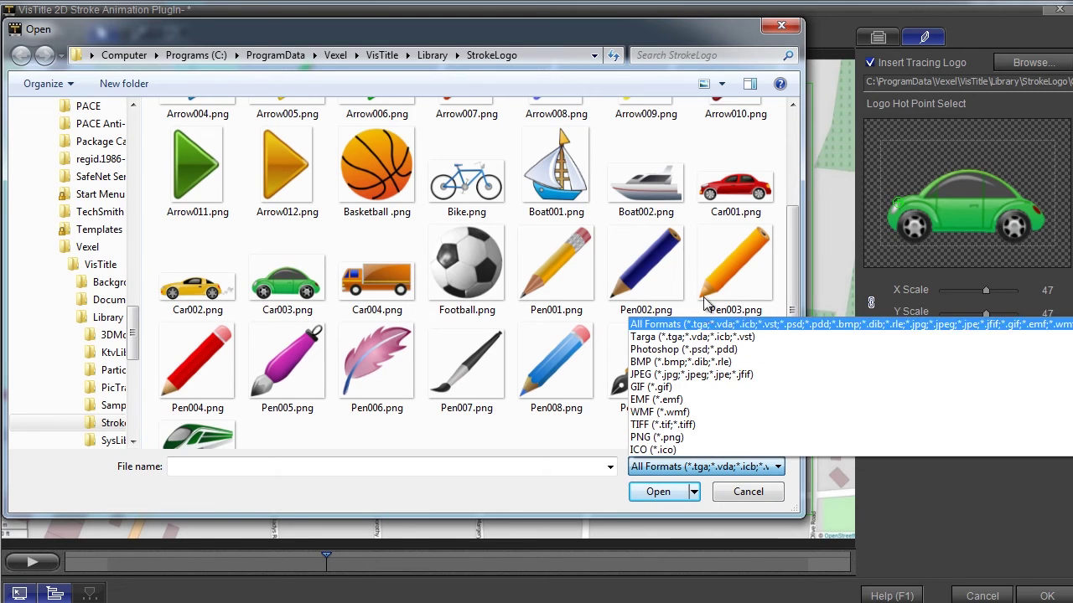
pyautogui.click(762, 226)
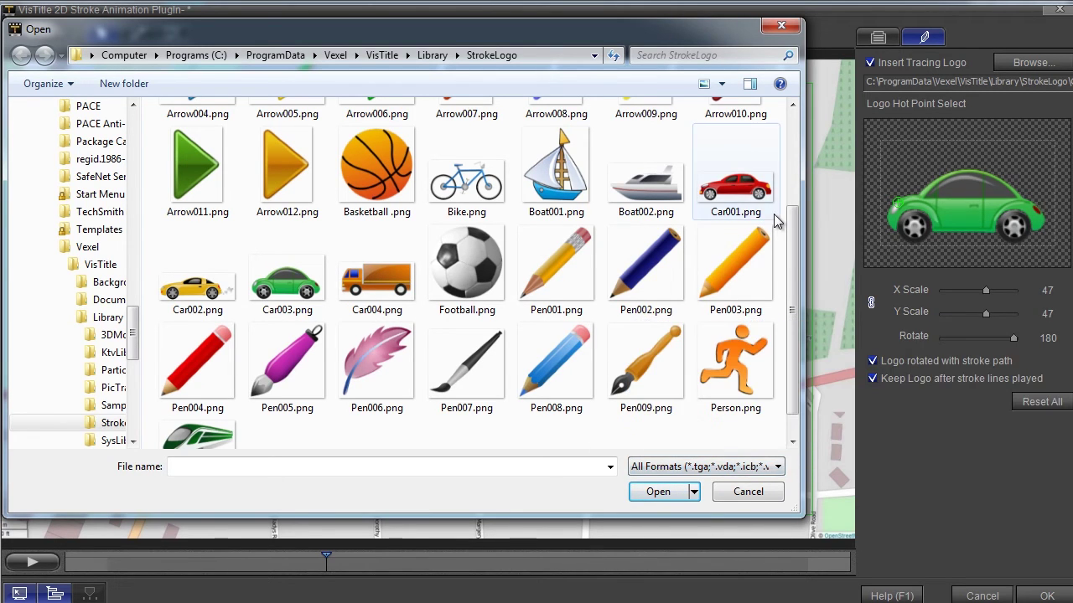
pyautogui.click(657, 492)
pyautogui.moveTo(326, 556)
pyautogui.mouseDown()
pyautogui.moveTo(108, 565)
pyautogui.moveTo(411, 565)
pyautogui.moveTo(482, 552)
pyautogui.moveTo(465, 559)
pyautogui.mouseUp()
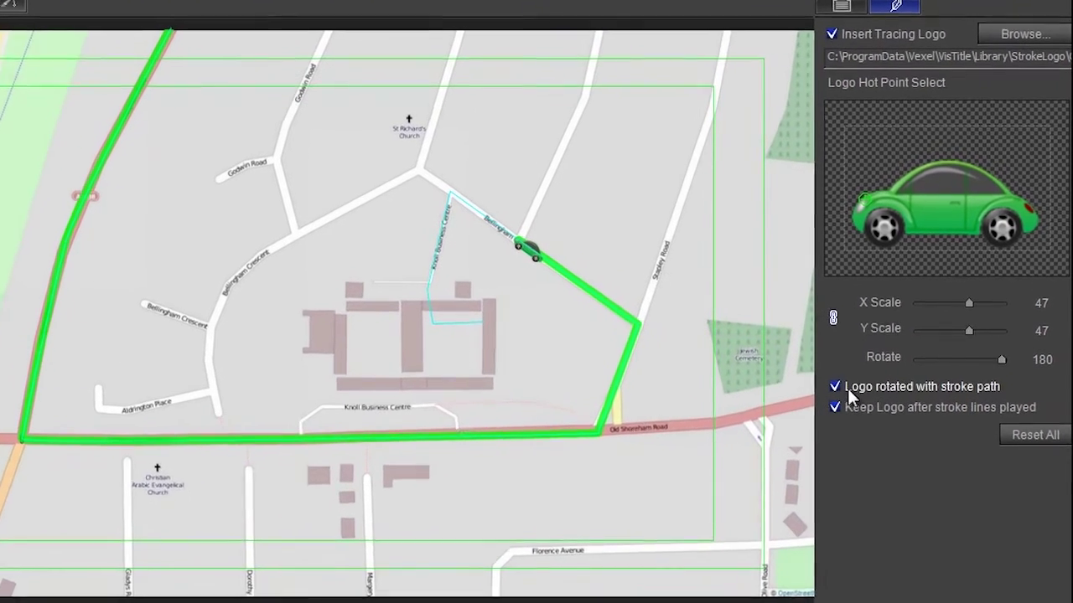
pyautogui.click(835, 386)
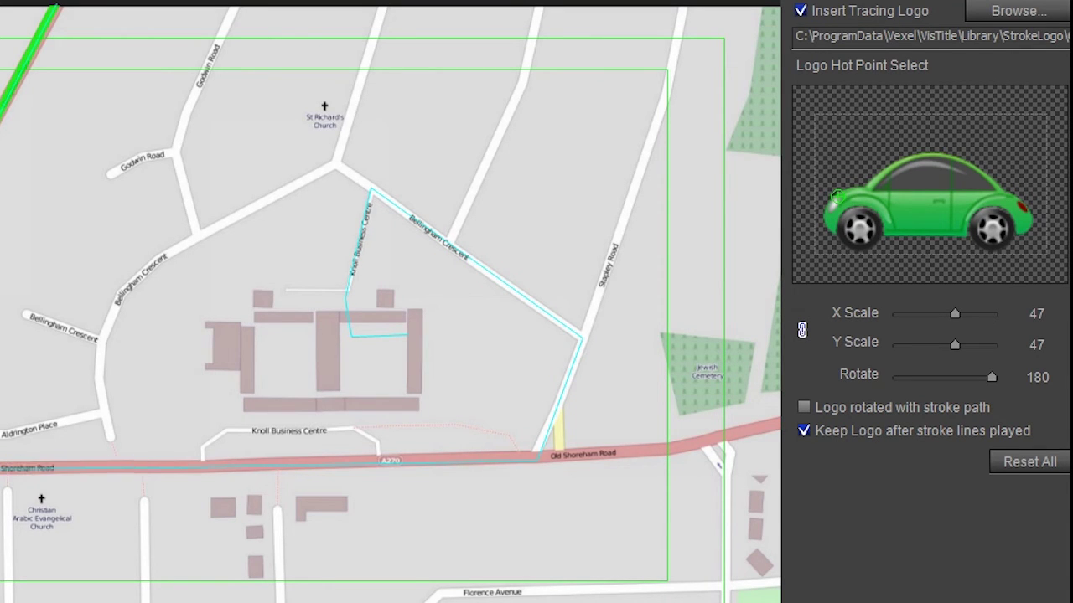
pyautogui.click(855, 407)
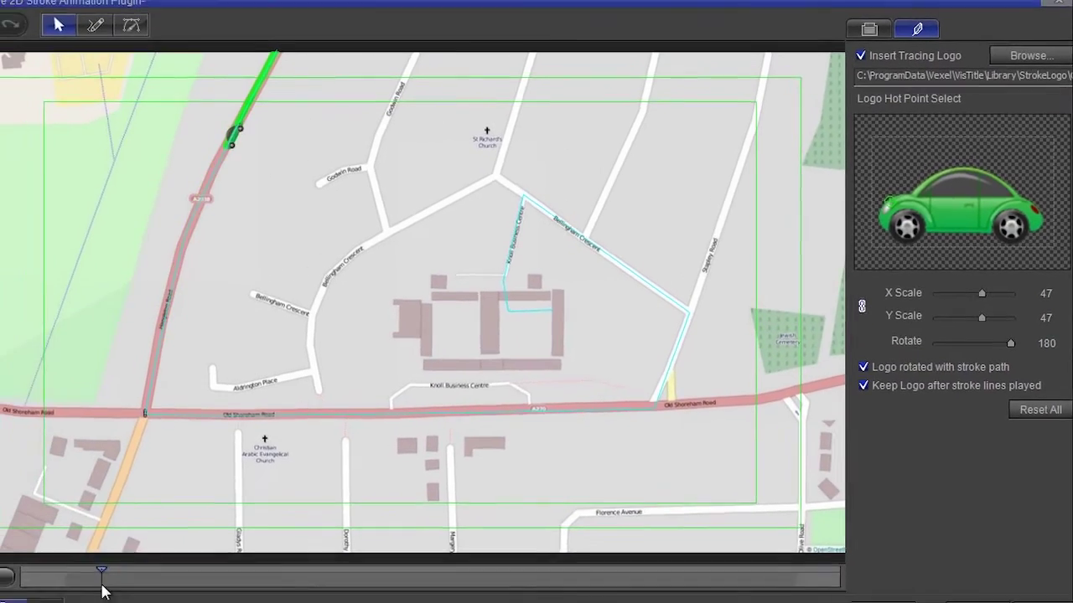
pyautogui.moveTo(125, 568); pyautogui.dragTo(199, 569)
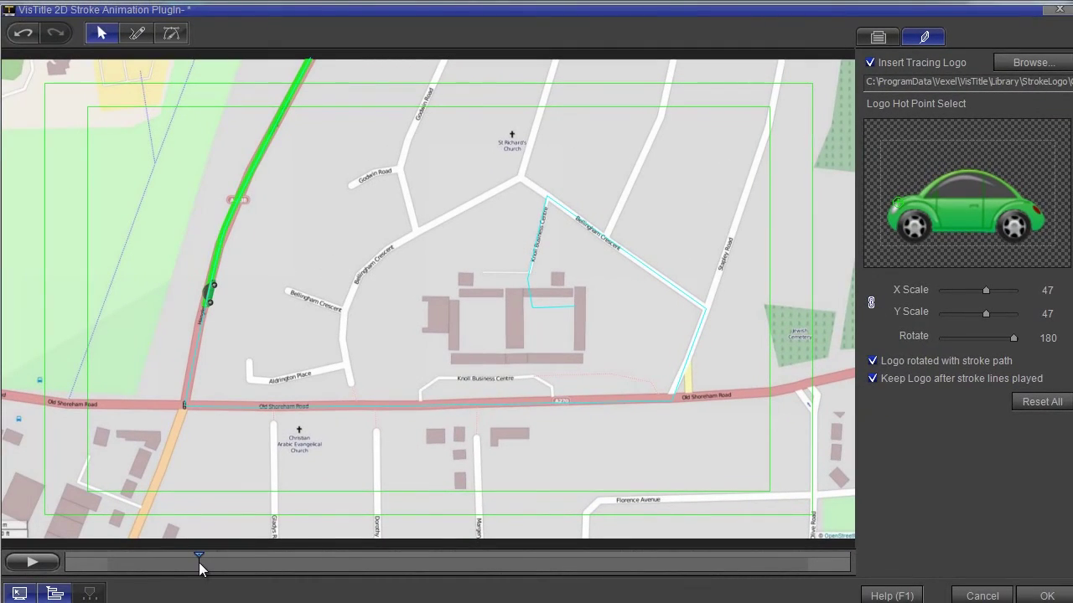
# Replace the tracing logo with the orange fountain pen image
pyautogui.click(1032, 63)
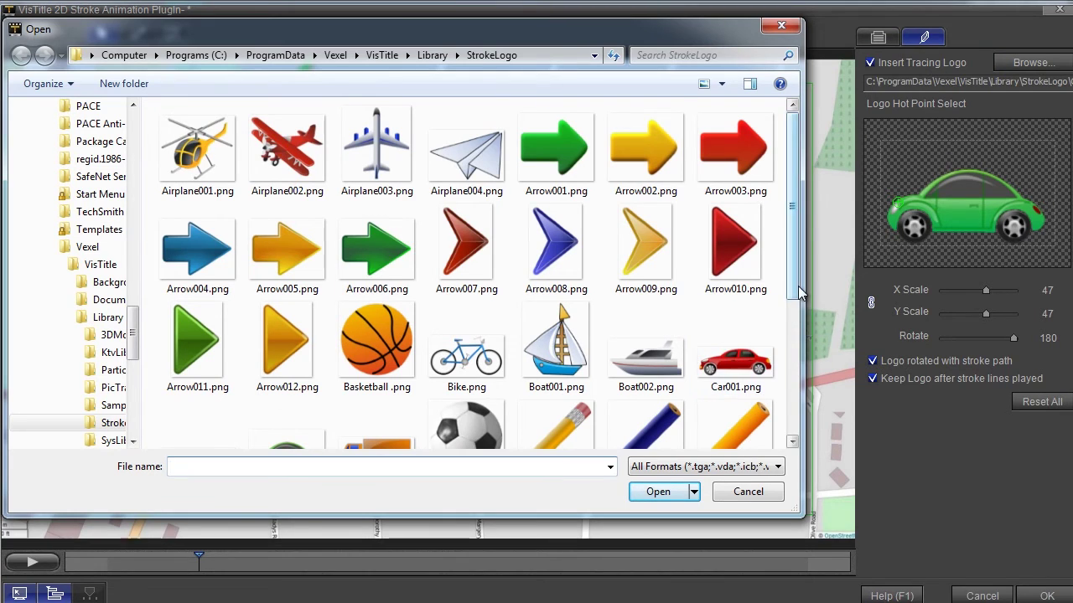
pyautogui.scroll(-3, 799, 293)
pyautogui.click(646, 324)
pyautogui.click(657, 492)
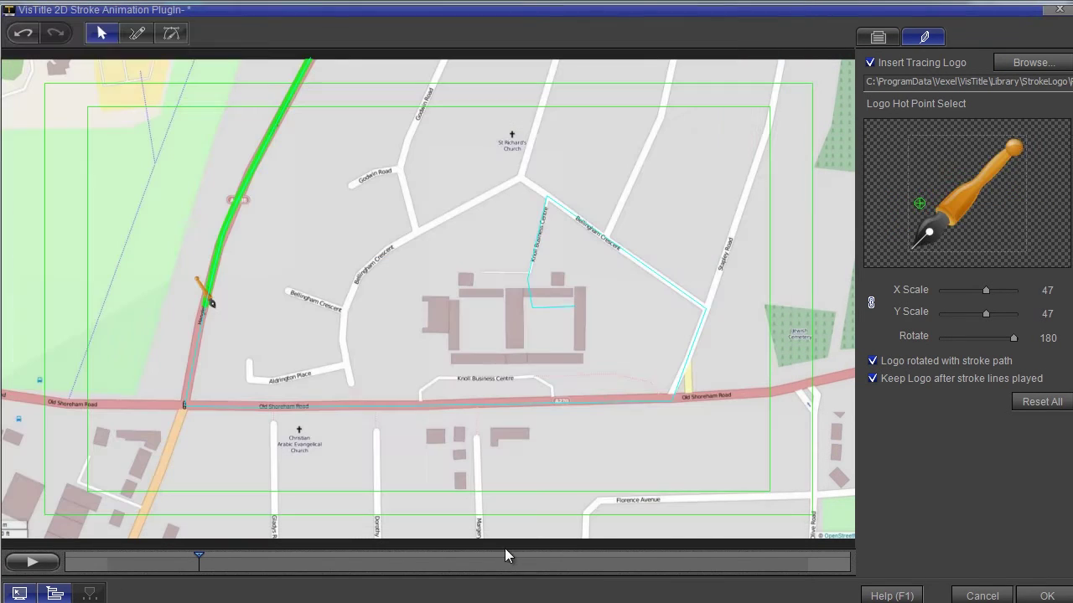
# Uncheck 'Logo rotated with stroke path' and preview the pen along the route
pyautogui.click(903, 364)
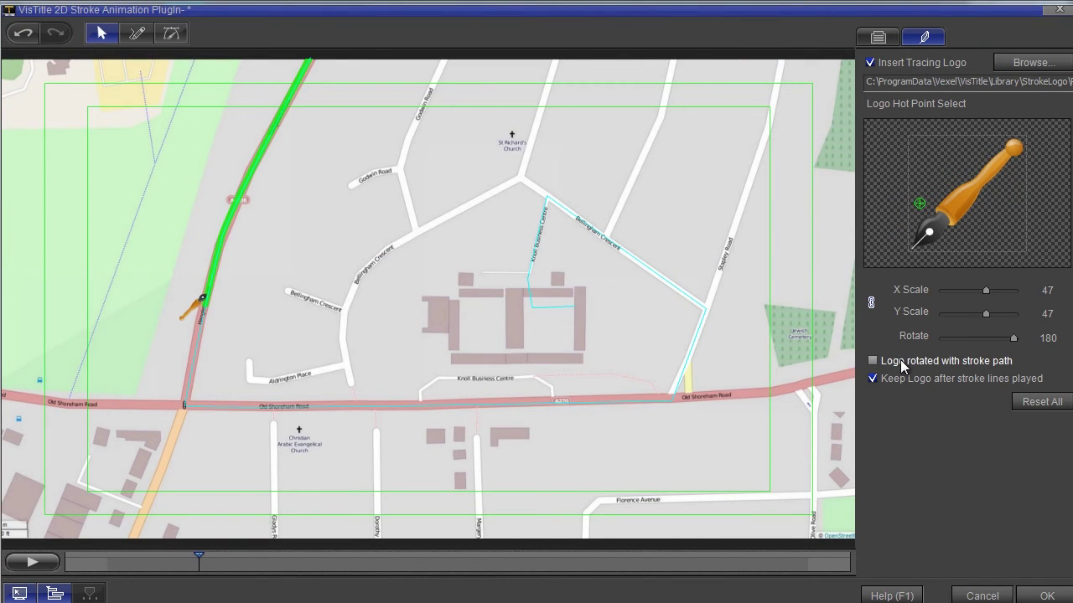
pyautogui.moveTo(200, 561)
pyautogui.mouseDown()
pyautogui.moveTo(98, 562)
pyautogui.moveTo(362, 561)
pyautogui.mouseUp()
pyautogui.press('space')
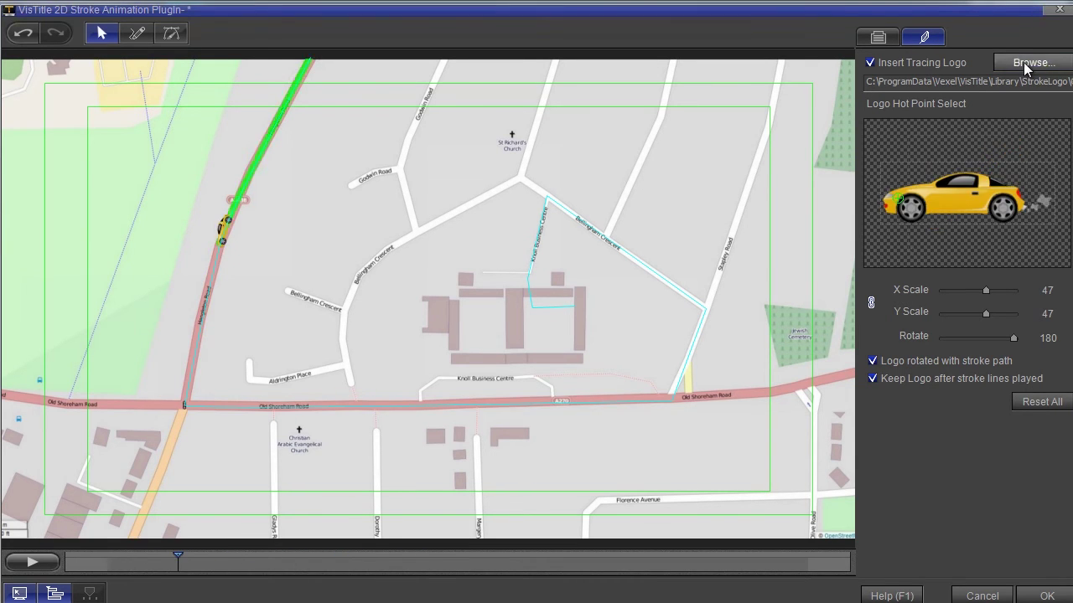
# Load the blue Arrow004 as the tracing logo and preview it following the green route
pyautogui.click(1023, 62)
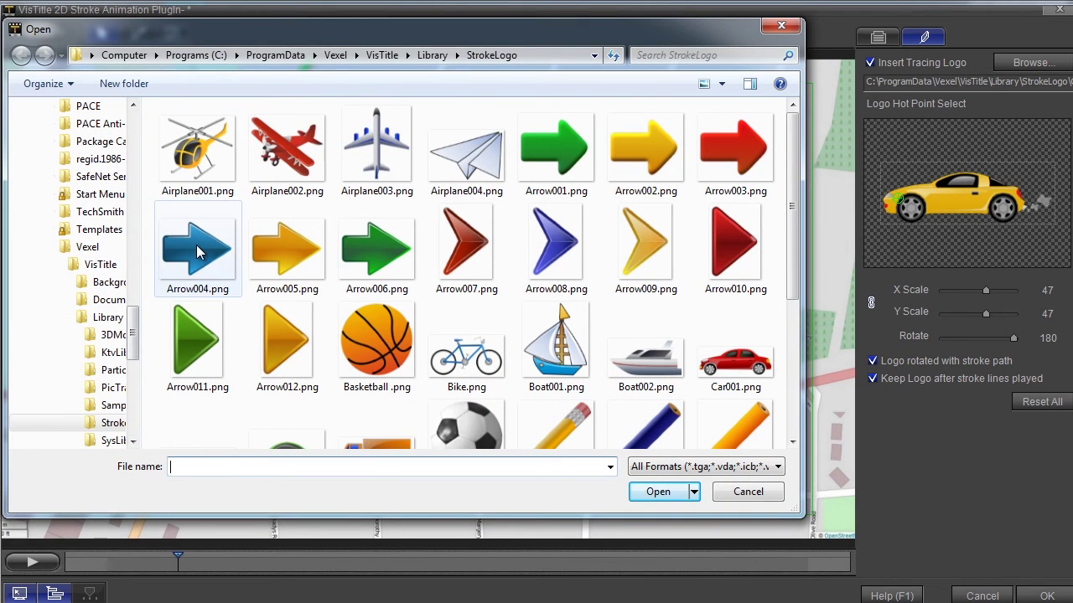
pyautogui.click(197, 252)
pyautogui.click(658, 492)
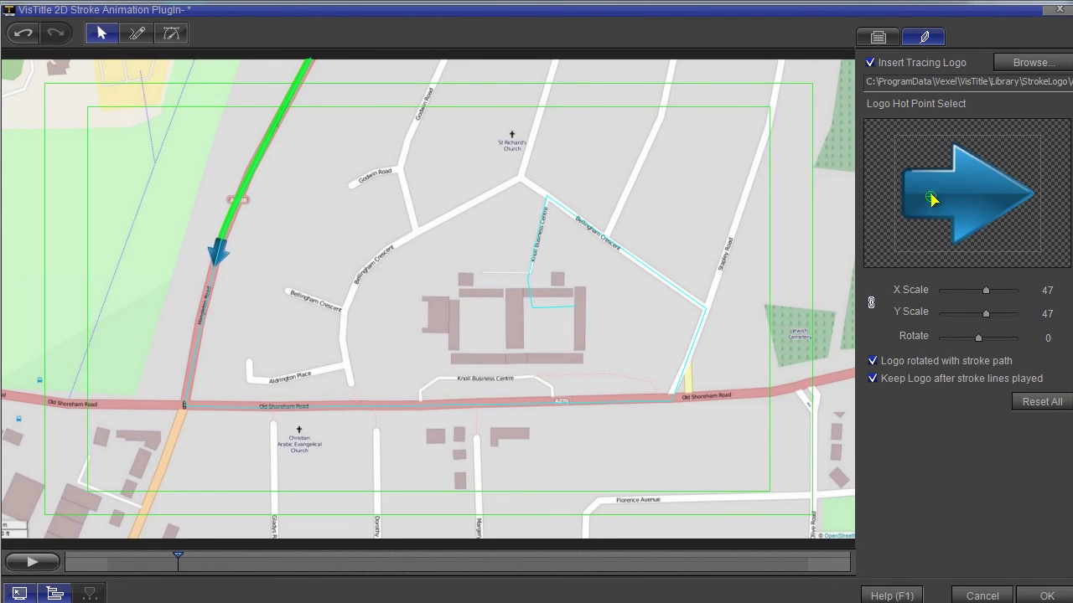
pyautogui.click(25, 563)
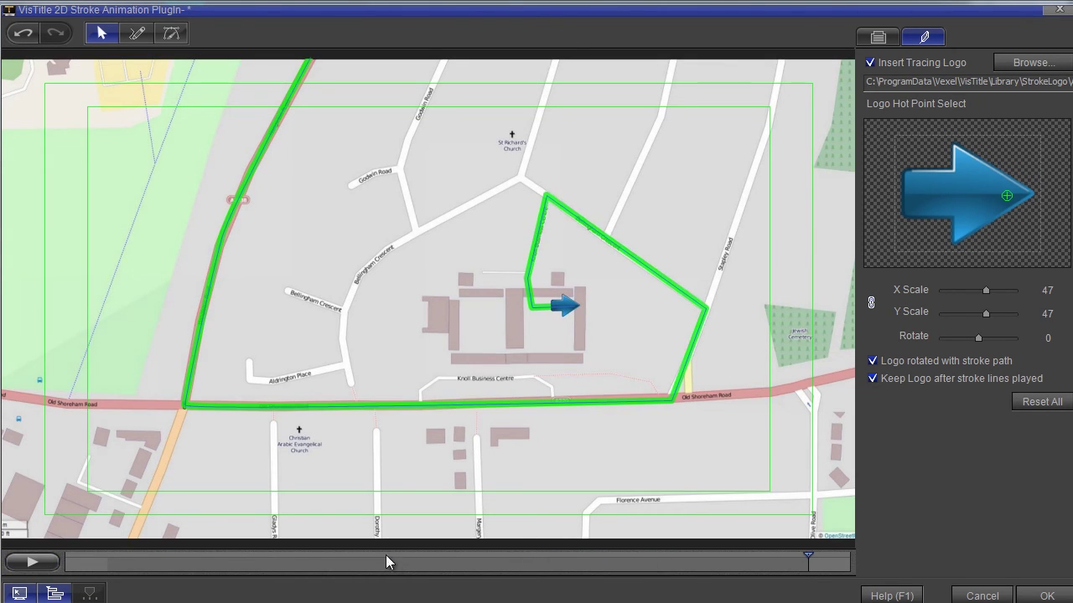
pyautogui.moveTo(385, 555)
pyautogui.mouseDown()
pyautogui.moveTo(291, 558)
pyautogui.moveTo(265, 575)
pyautogui.moveTo(319, 558)
pyautogui.mouseUp()
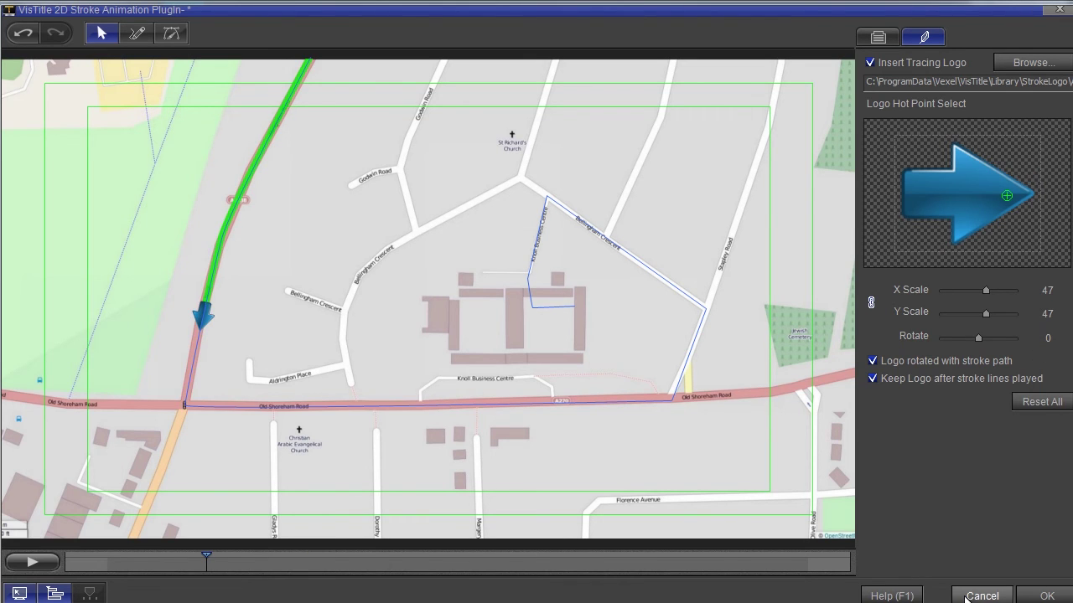
# Apply the arrow stroke animation, close VisTitle saving changes, and play the EDIUS timeline
pyautogui.click(1047, 596)
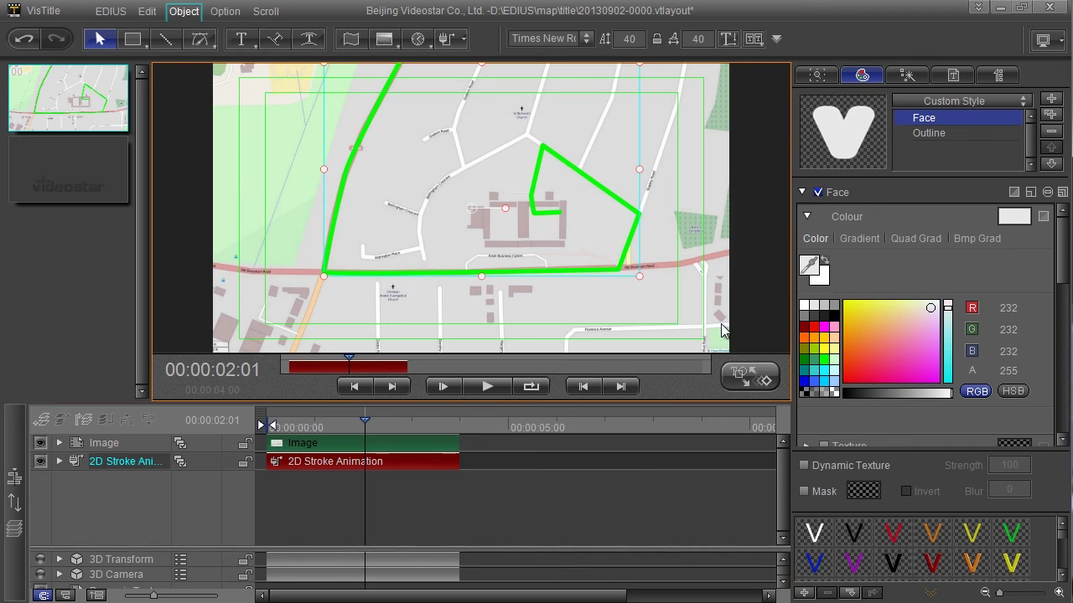
pyautogui.click(1049, 7)
pyautogui.click(445, 374)
pyautogui.press('space')
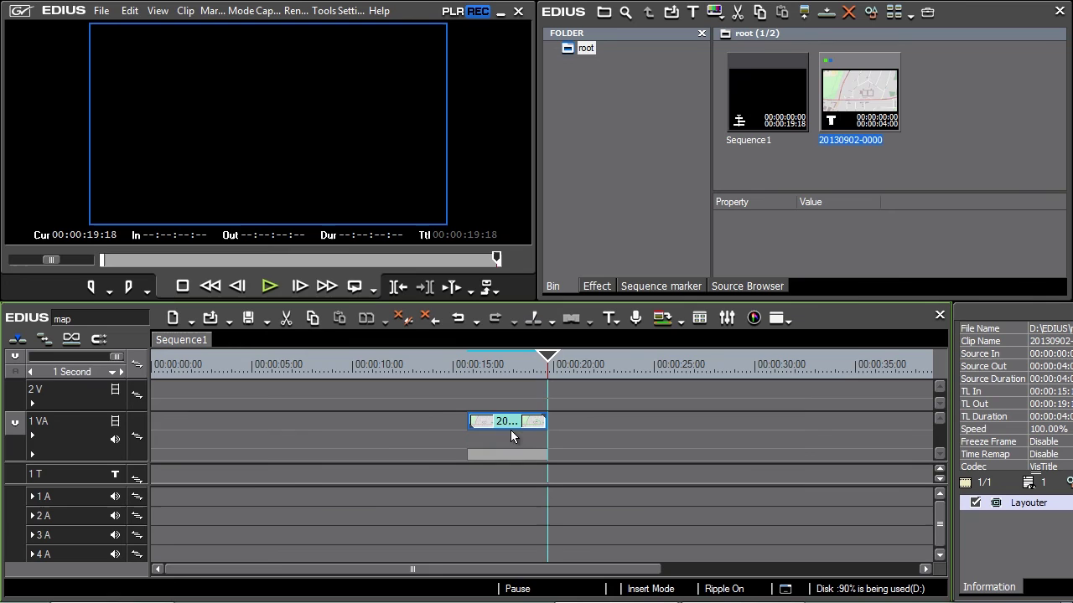
# Set the map title duration to 00:00:16:02 and stretch its out point to 00:00:31:20
pyautogui.doubleClick(513, 423)
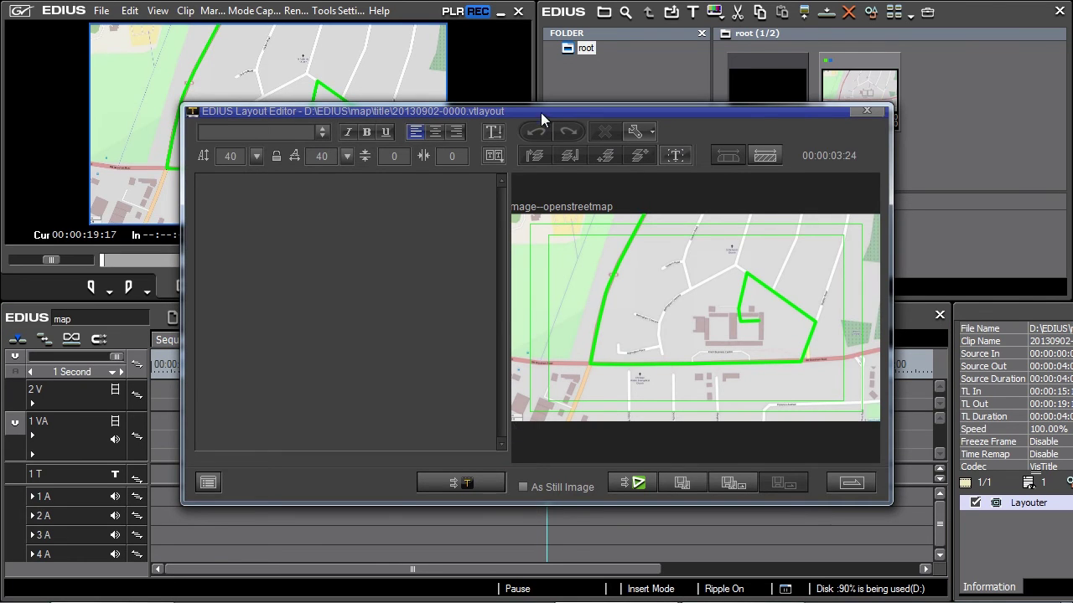
pyautogui.moveTo(541, 113); pyautogui.dragTo(415, 29)
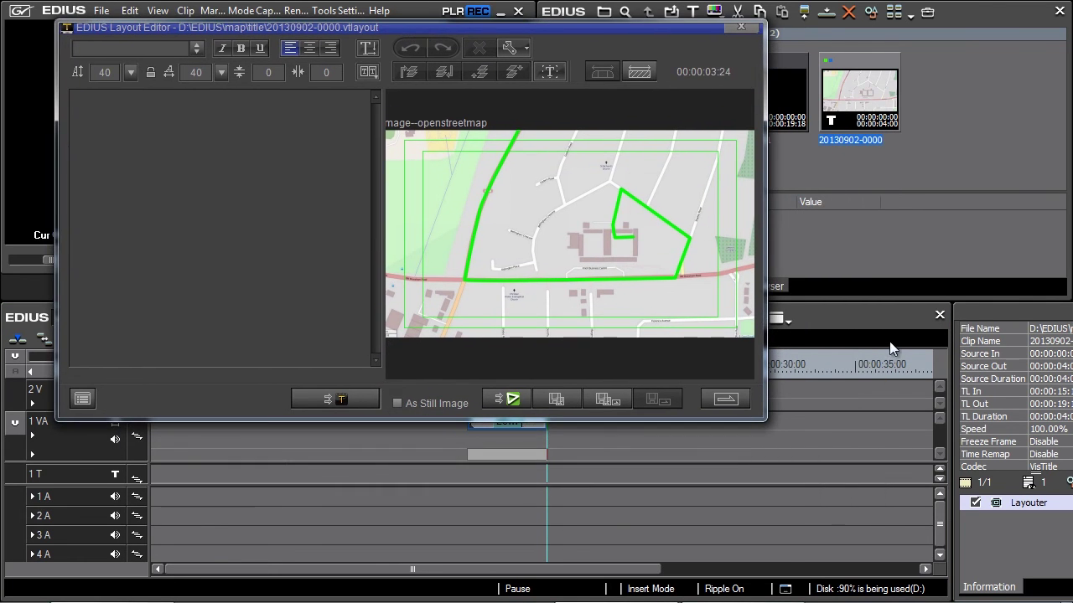
pyautogui.click(638, 72)
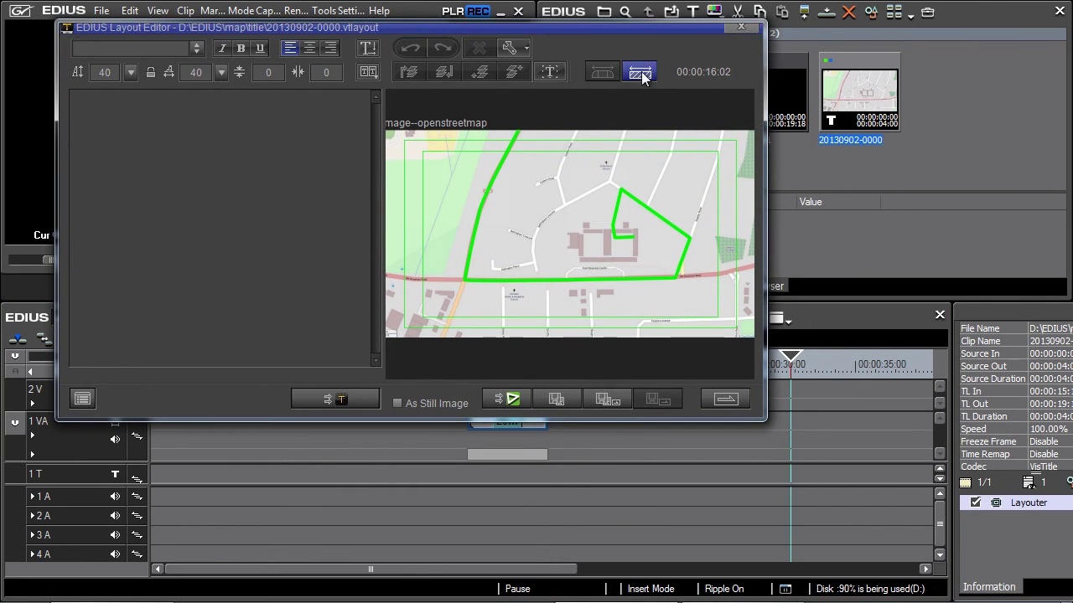
pyautogui.click(660, 403)
pyautogui.moveTo(549, 422); pyautogui.dragTo(792, 422)
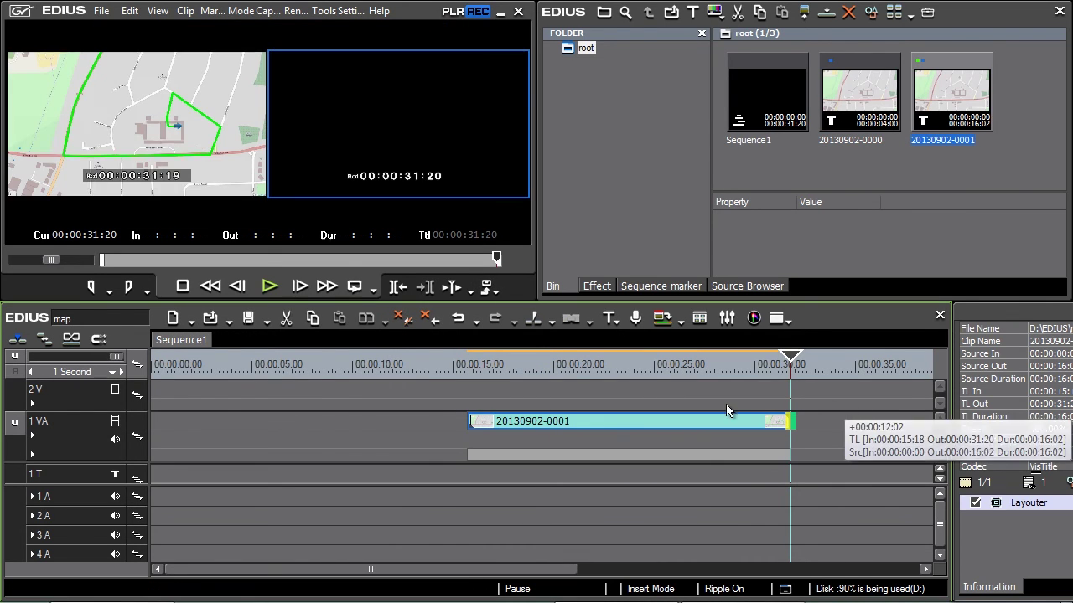
pyautogui.click(473, 374)
# Play the lengthened map clip from its start to preview the arrow drawing the route
pyautogui.click(272, 286)
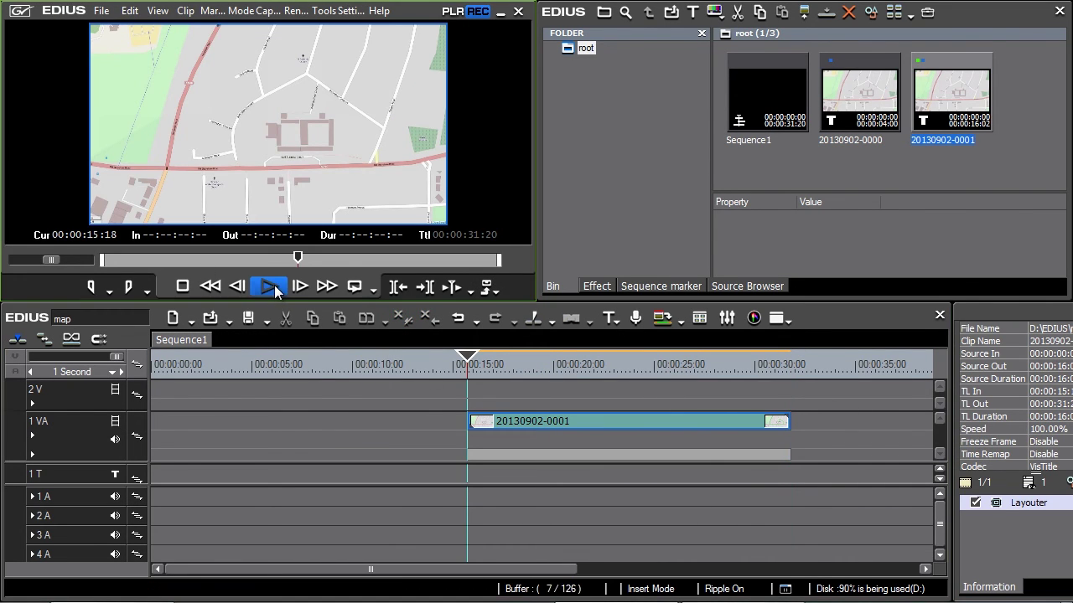